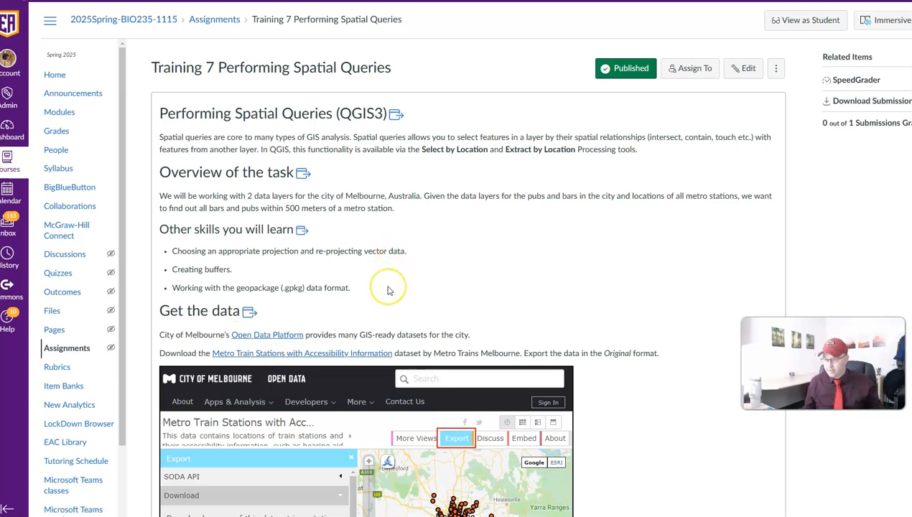
Step: Open Melbourne's Open Data Platform from the training page and browse its Transportation datasets
scroll(388, 290, down, 4)
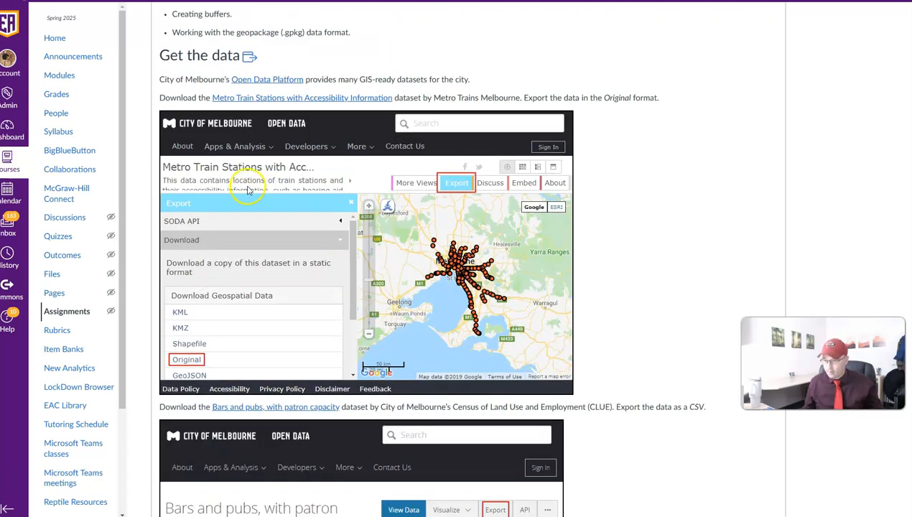
click(286, 82)
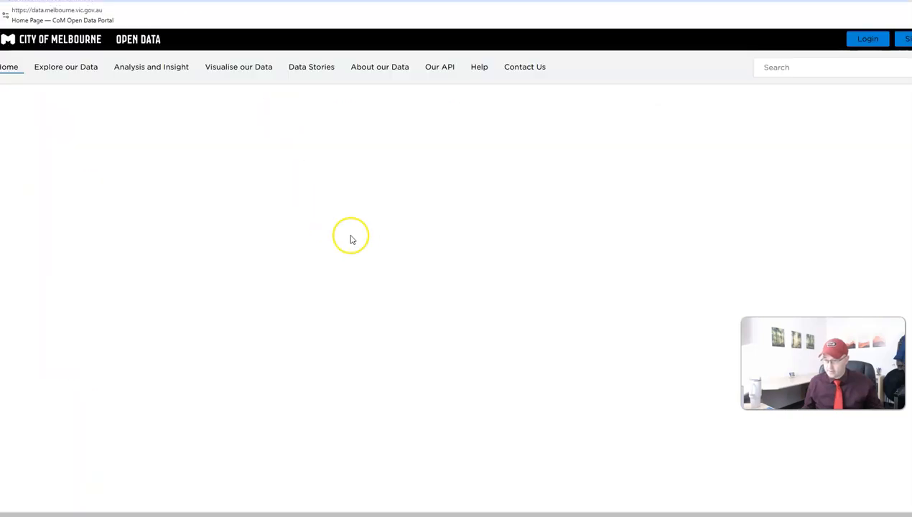
click(225, 322)
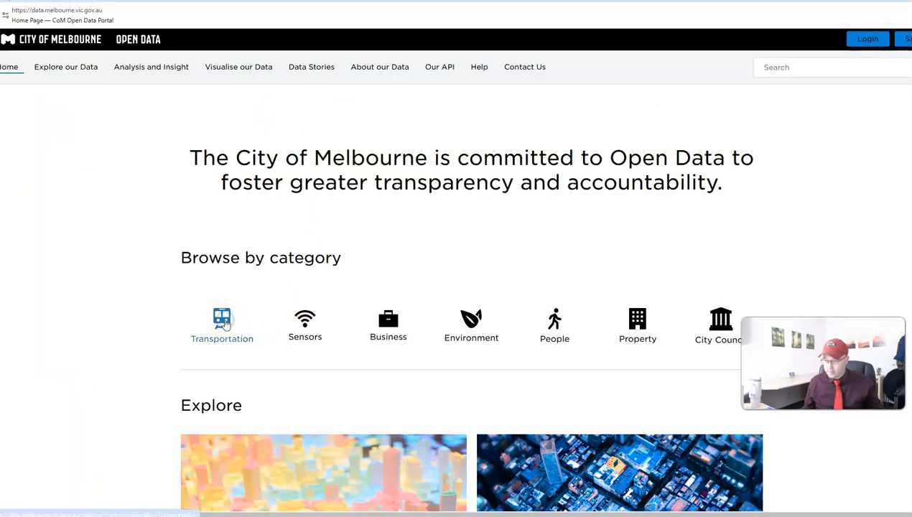
scroll(606, 175, up, 3)
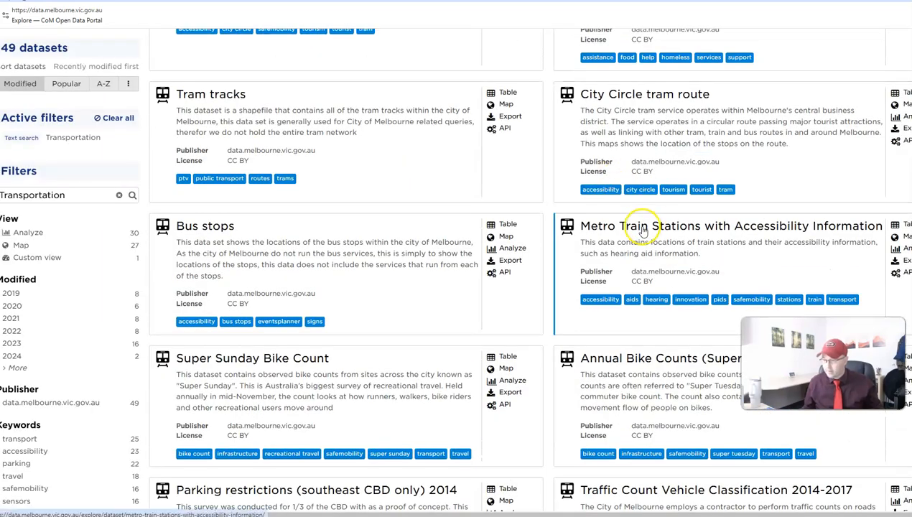
Step: Open the Metro Train Stations with Accessibility Information dataset and export the whole dataset as a Shapefile
click(643, 228)
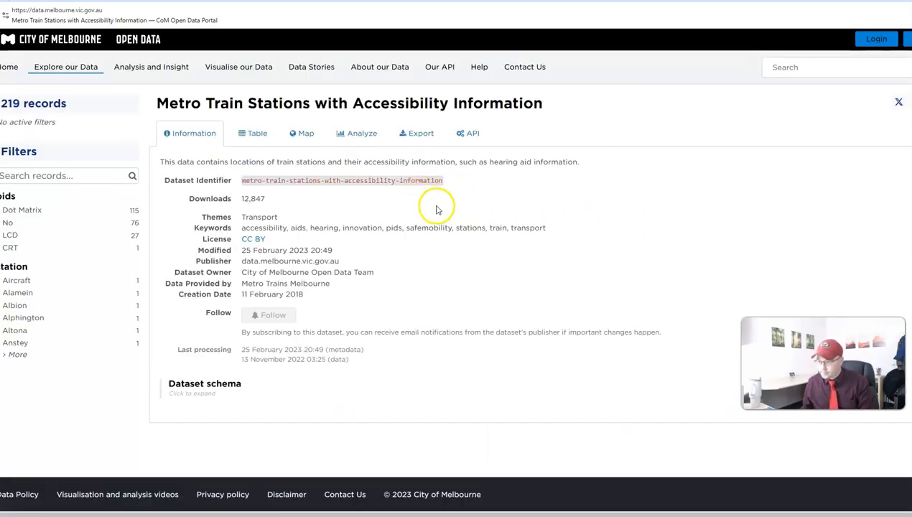
click(411, 138)
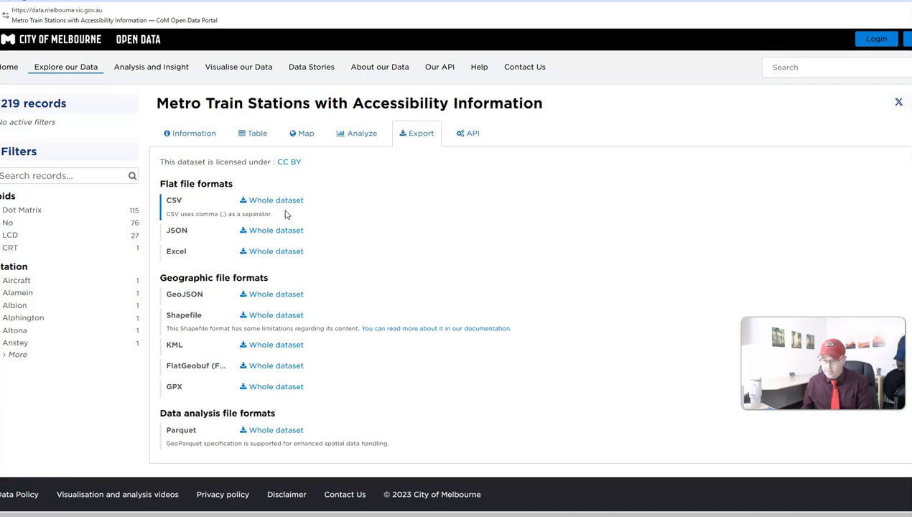
click(278, 319)
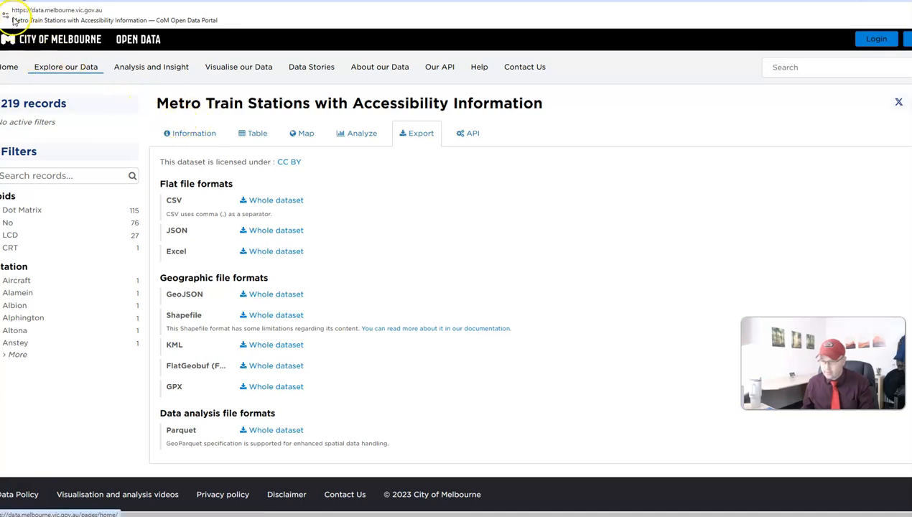
Step: Return to the open data portal's home page and browse the Business category
key(alt+Left)
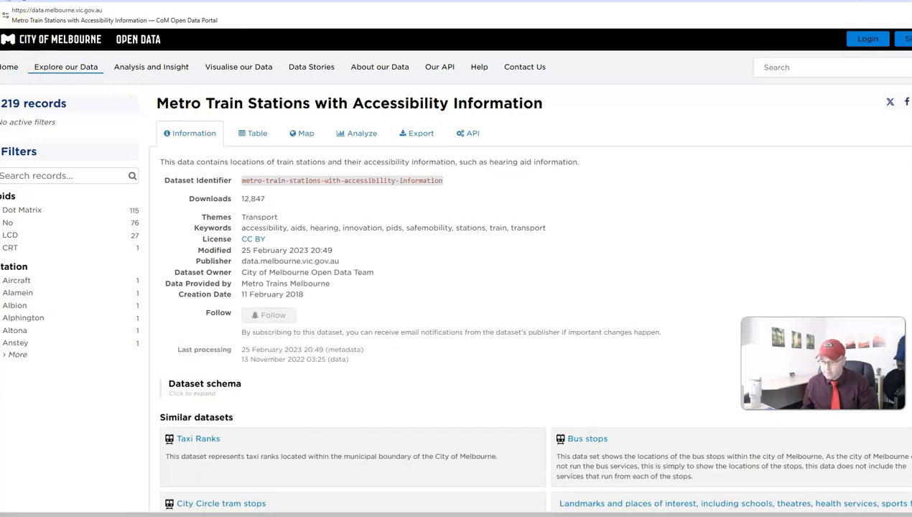
key(alt+Left)
key(alt+Left)
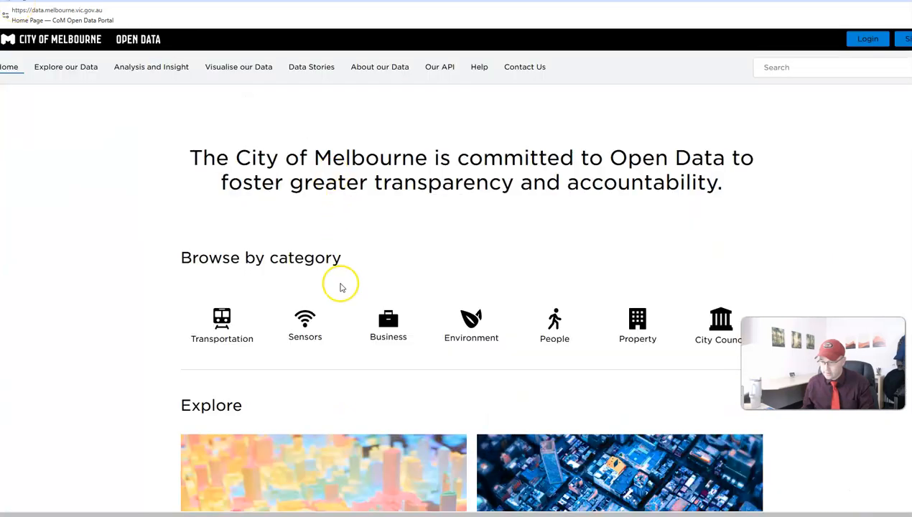
click(389, 329)
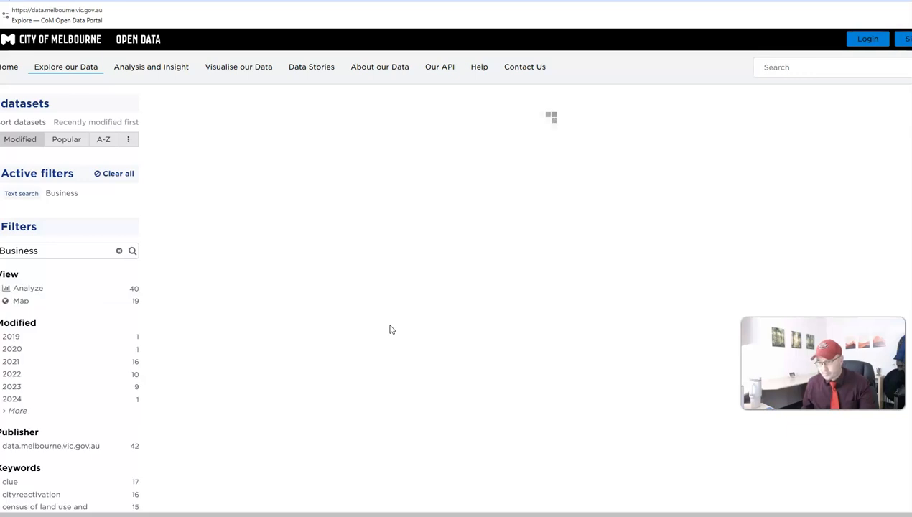
Step: Find the Bar, tavern, pub patron capacity dataset and export the whole dataset as a Shapefile
scroll(522, 313, down, 4)
scroll(522, 316, down, 6)
scroll(522, 317, up, 3)
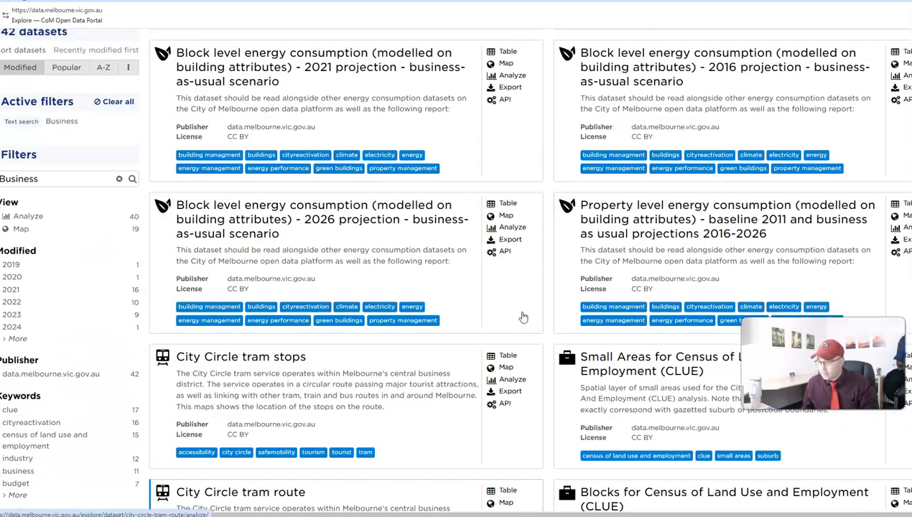
scroll(523, 317, up, 4)
scroll(522, 317, down, 5)
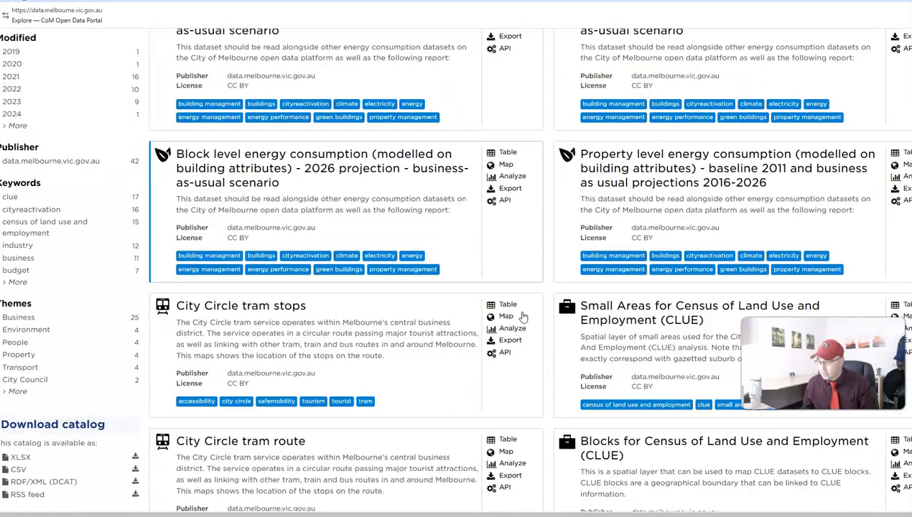
scroll(522, 317, down, 5)
scroll(523, 317, down, 5)
scroll(523, 317, down, 3)
scroll(522, 316, down, 2)
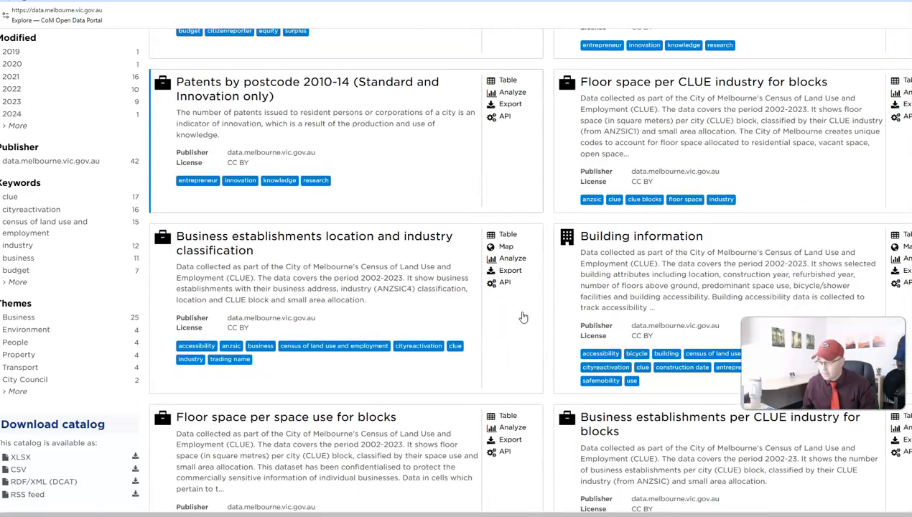
scroll(523, 316, down, 1)
scroll(522, 317, down, 4)
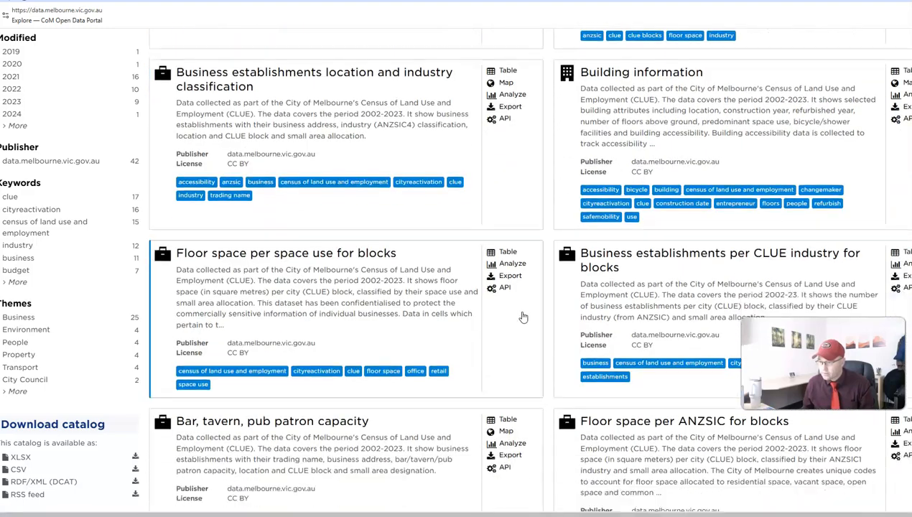
scroll(523, 316, down, 2)
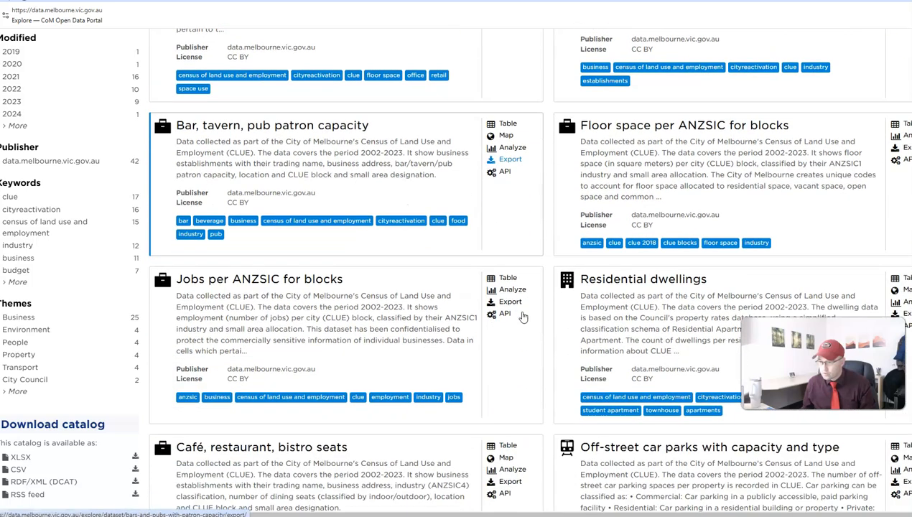
click(314, 132)
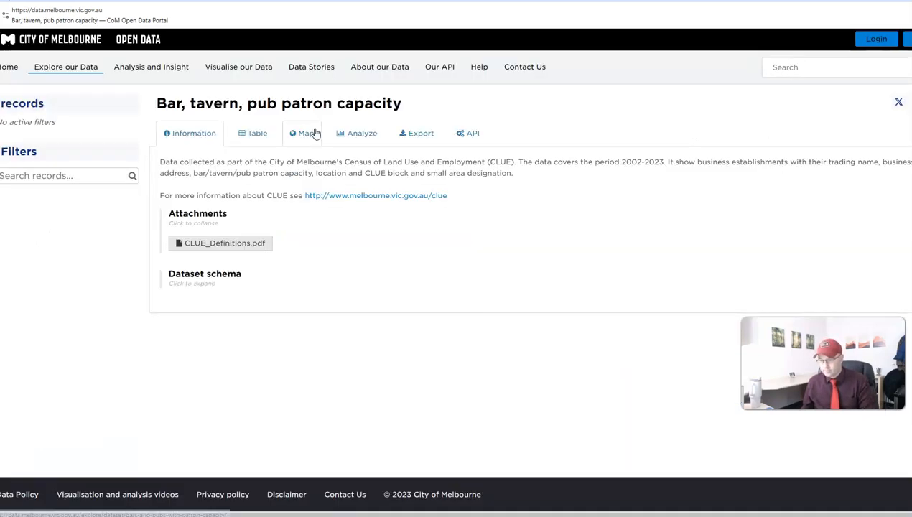
click(399, 136)
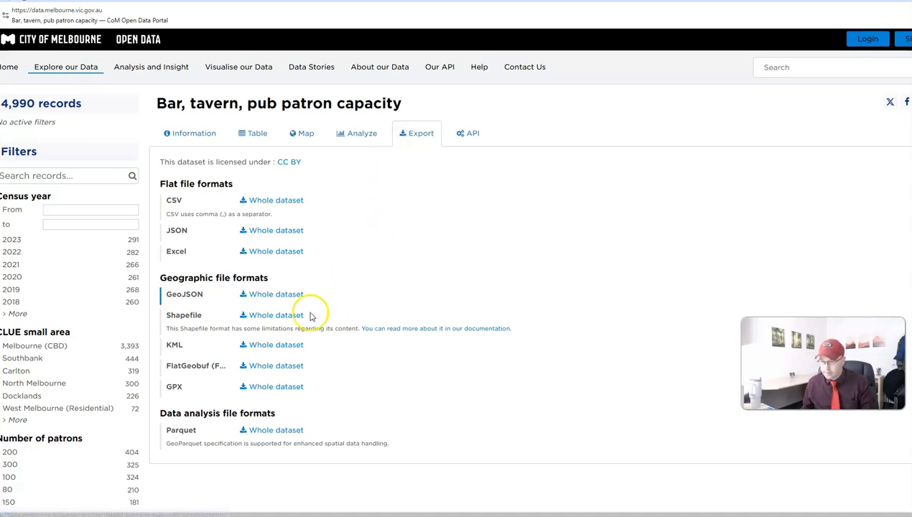
click(283, 317)
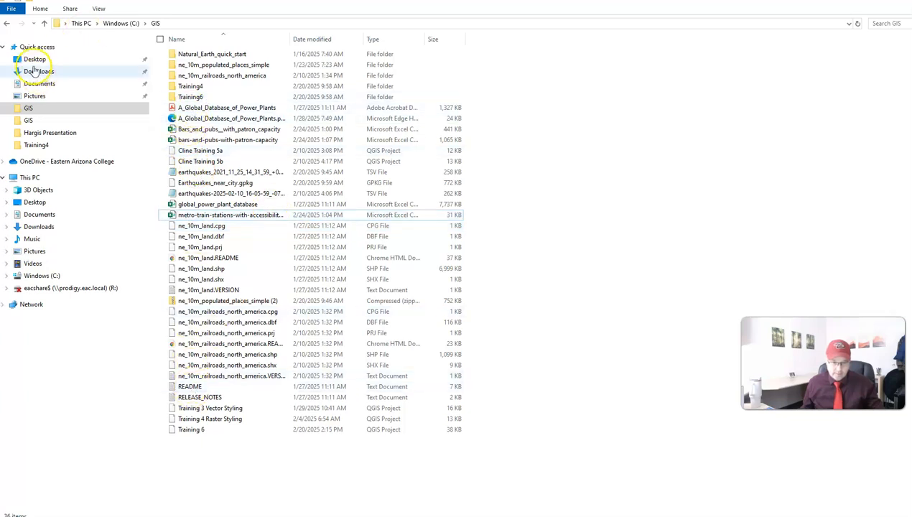
Step: Move the metro-train-stations-with-accessibility-information and bars-and-pubs-with-patron-capacity zip files from Downloads into the GIS folder and open that folder
click(34, 71)
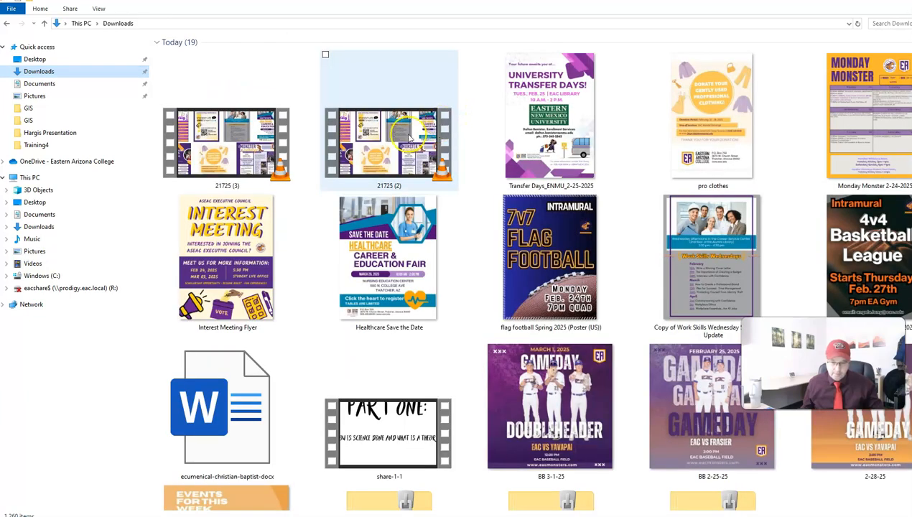
scroll(321, 308, down, 3)
scroll(322, 310, down, 5)
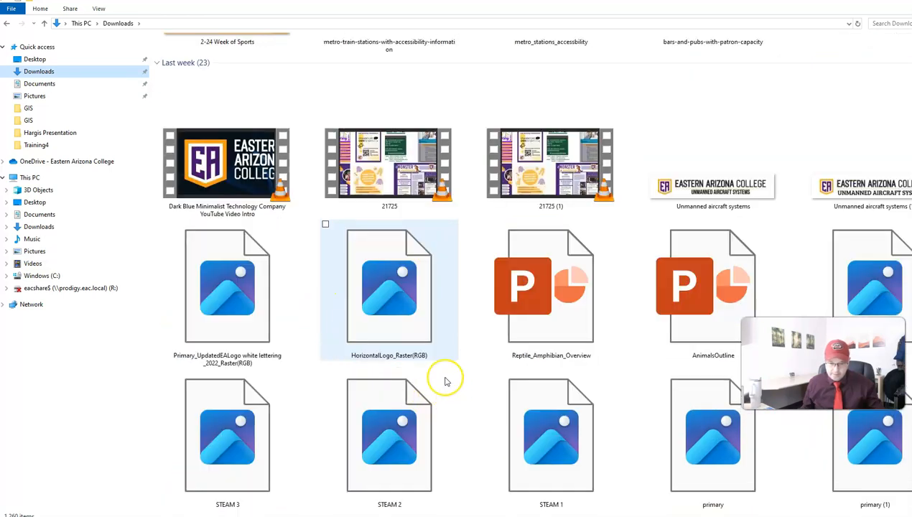
scroll(473, 379, down, 5)
scroll(479, 382, down, 2)
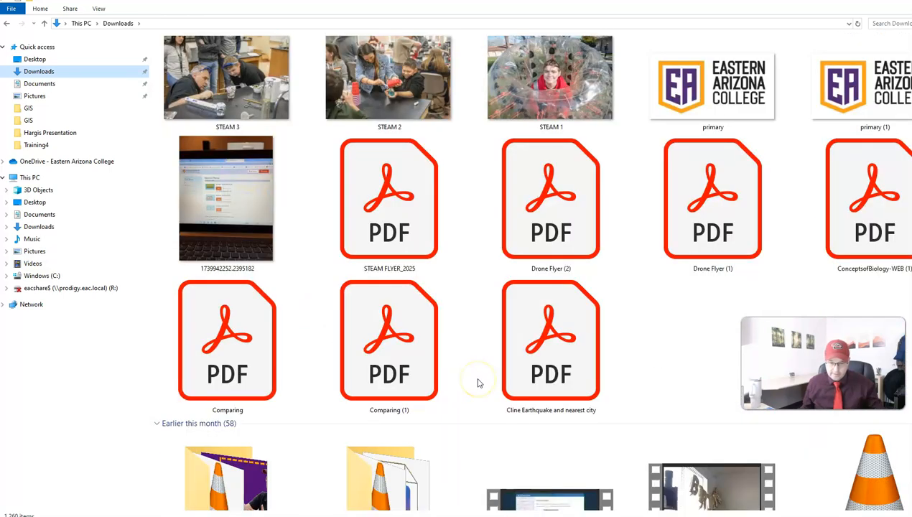
scroll(478, 382, down, 15)
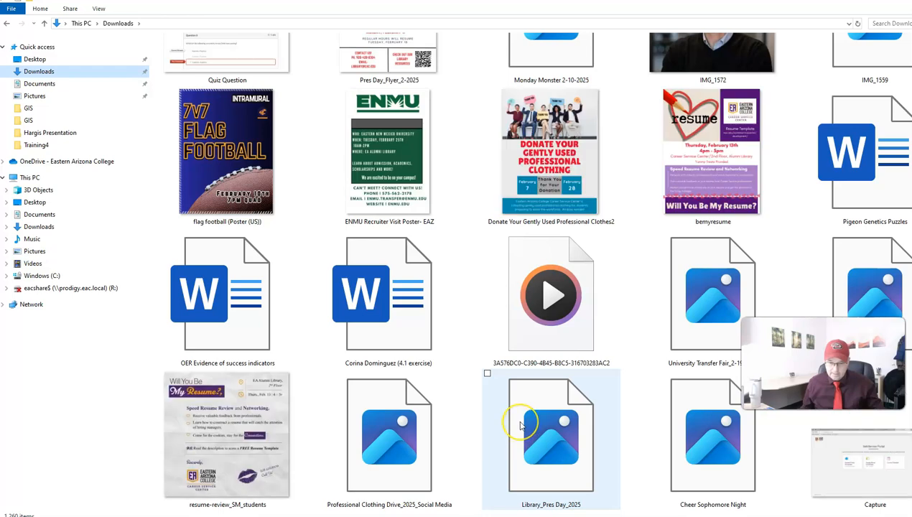
scroll(520, 425, up, 20)
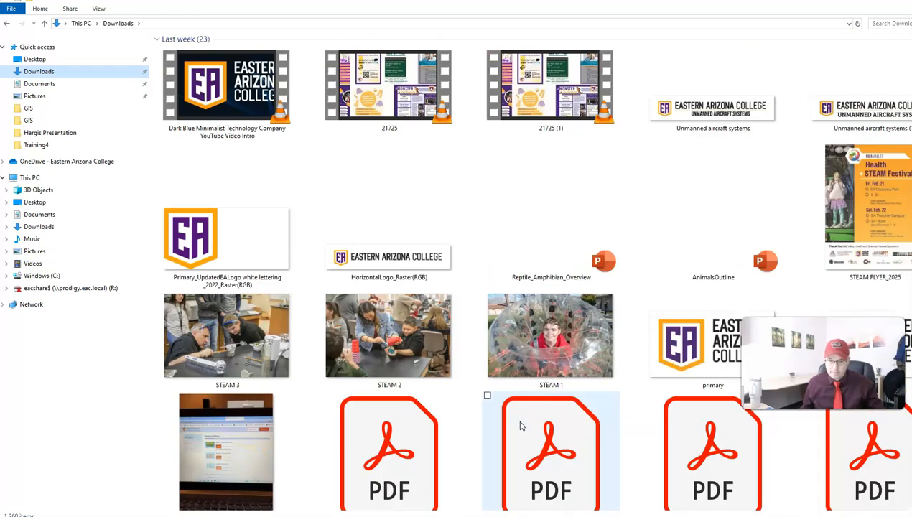
scroll(520, 425, up, 5)
scroll(522, 429, down, 9)
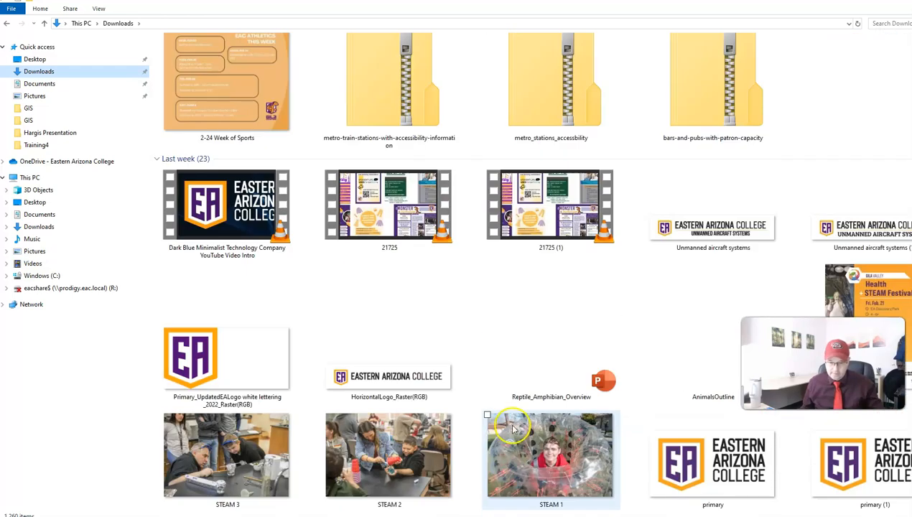
drag(392, 81, 55, 113)
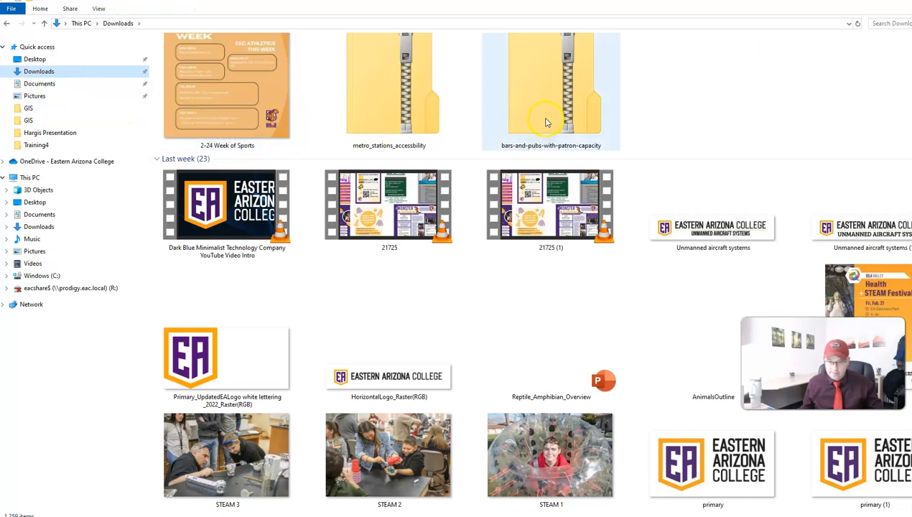
drag(546, 120, 59, 111)
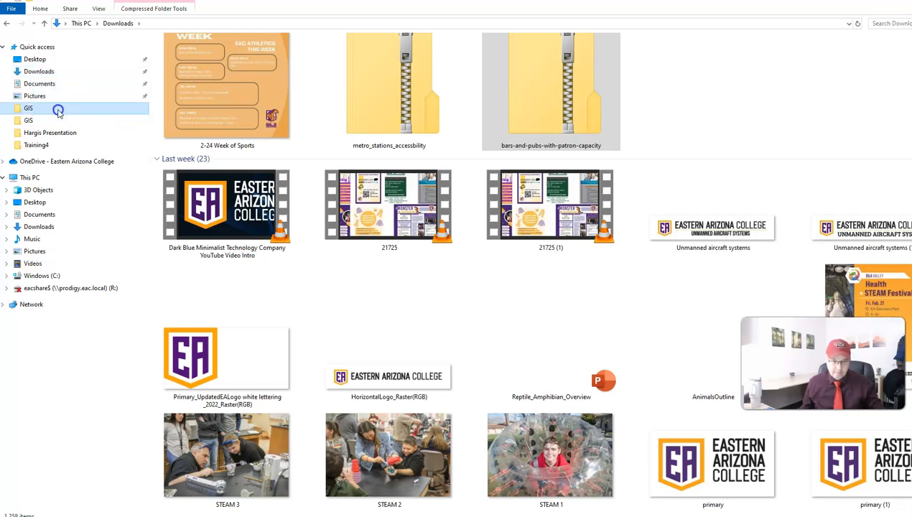
click(59, 113)
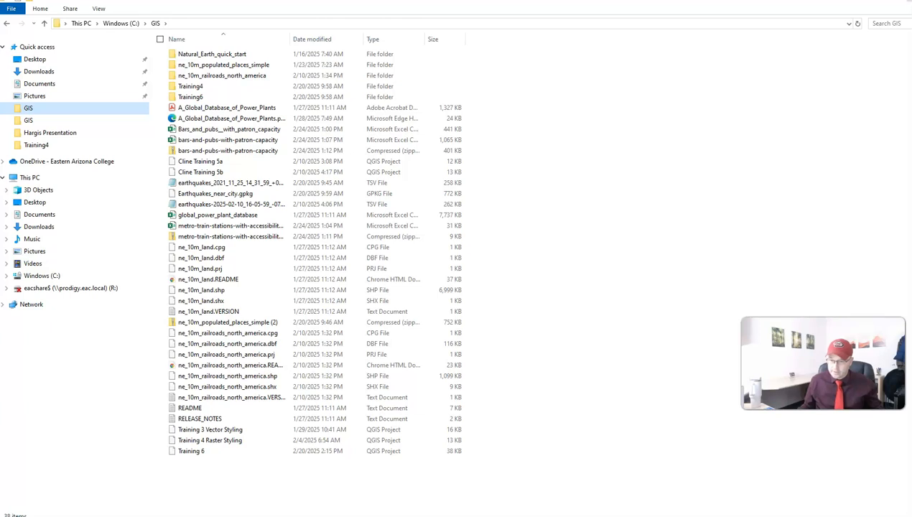
Step: Switch to QGIS and add metro-train-stations-with-accessibility-information.shp from its zip file in the GIS folder to the map
click(884, 2)
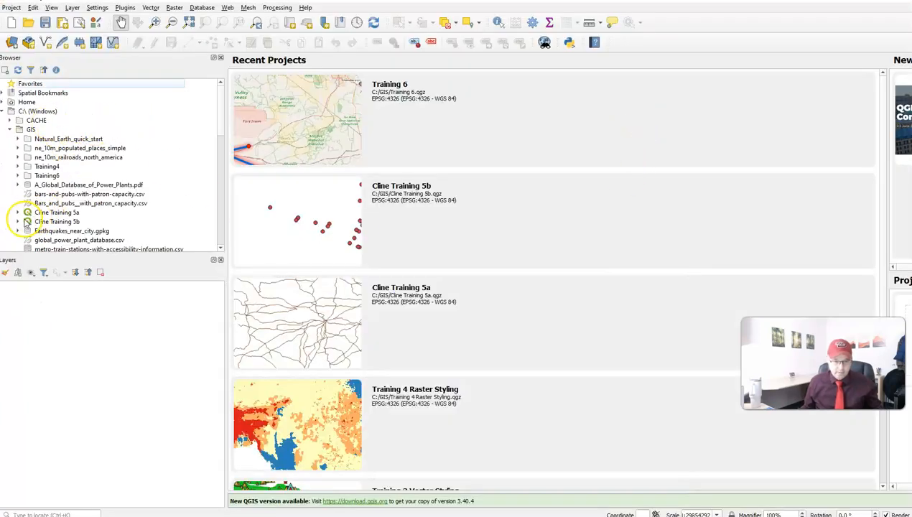
scroll(39, 190, down, 6)
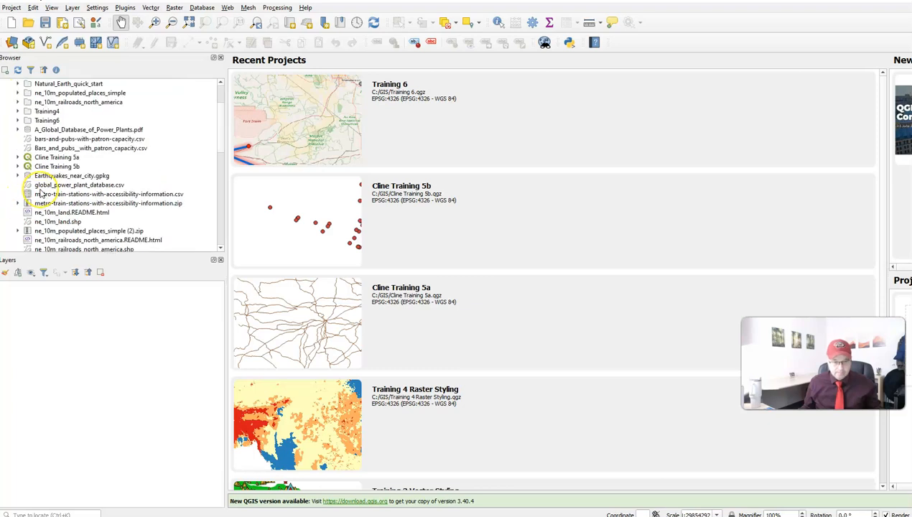
scroll(41, 193, up, 3)
scroll(41, 192, up, 2)
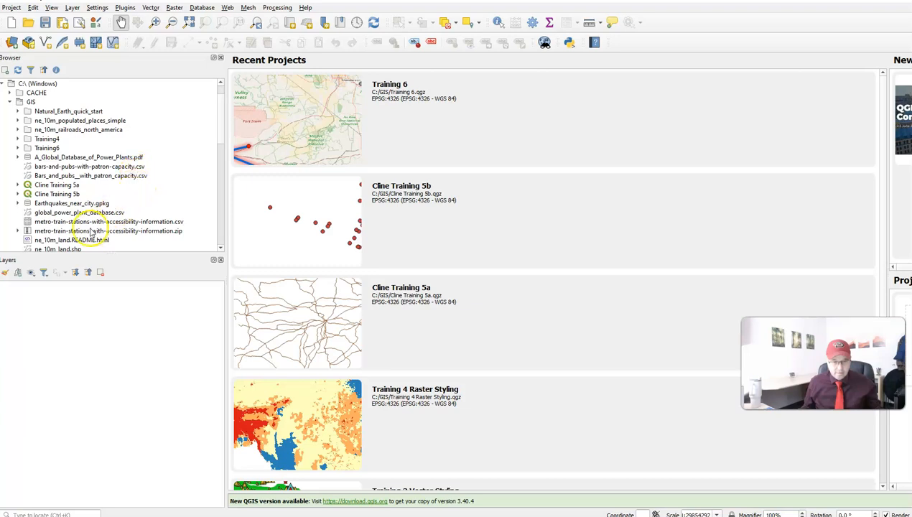
click(19, 230)
scroll(43, 215, down, 1)
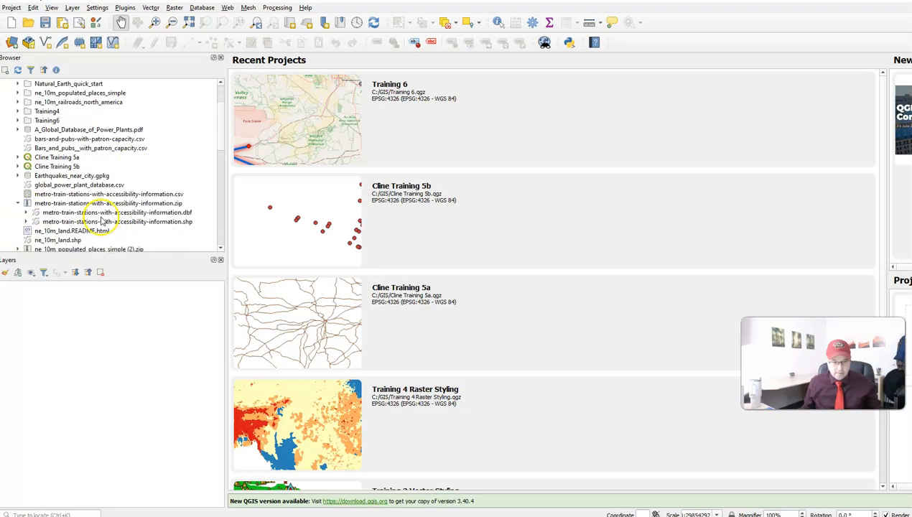
click(82, 223)
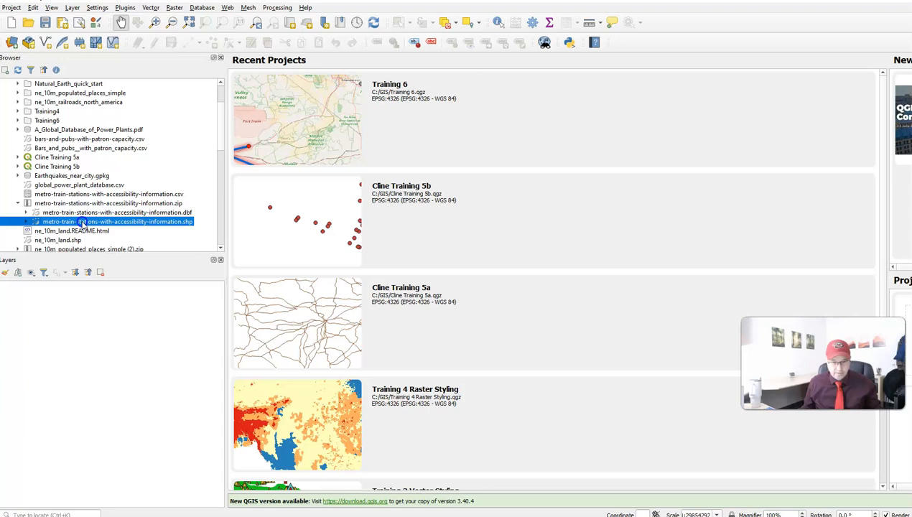
drag(478, 424, 481, 422)
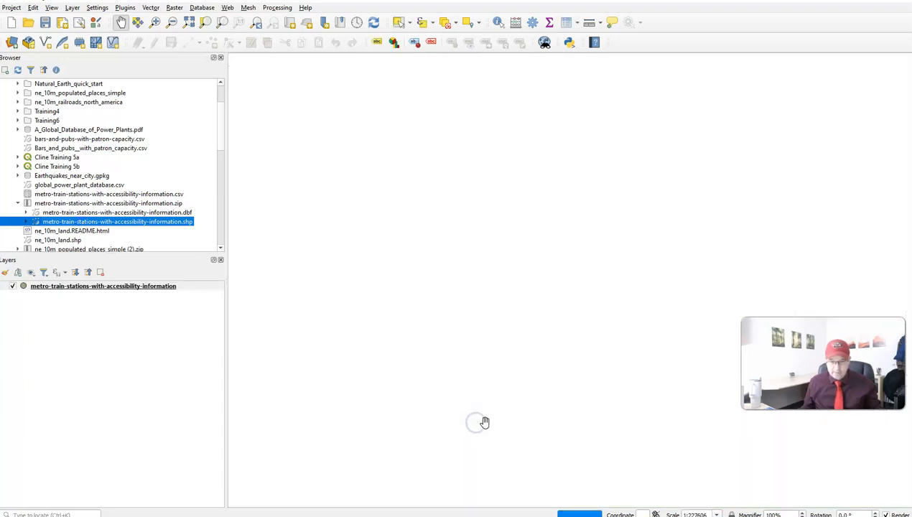
mouse_move(490, 326)
mouse_down()
mouse_move(457, 373)
mouse_move(479, 354)
mouse_up()
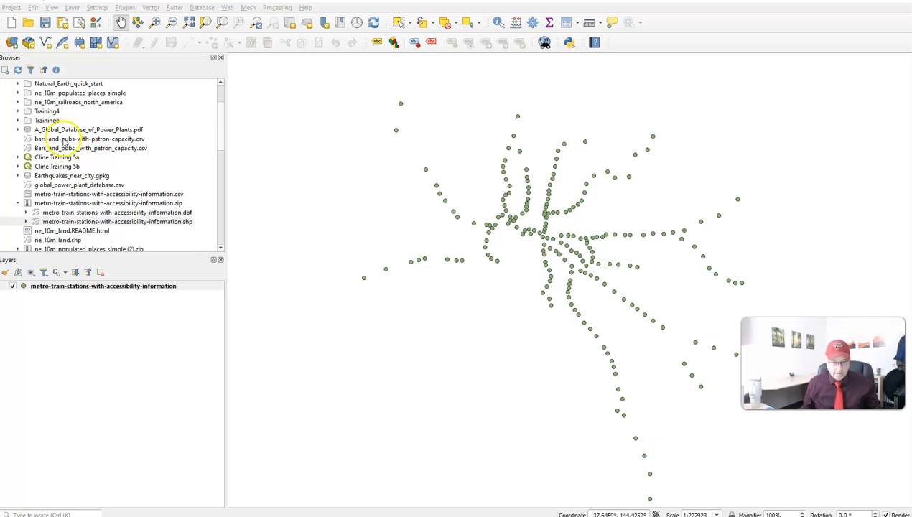
Step: Open the delimited text layer import and choose Bars_and_pubs__with_patron_capacity.csv from the GIS folder as its source file
click(13, 44)
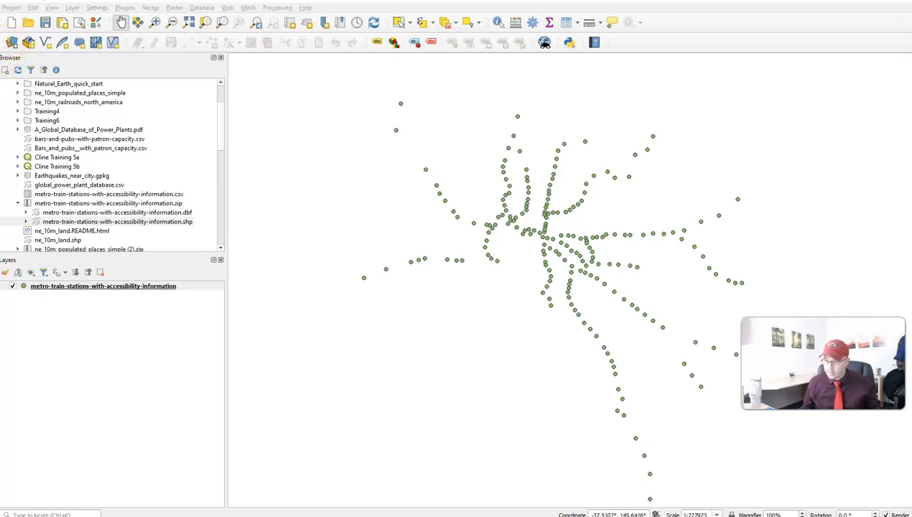
drag(646, 118, 583, 99)
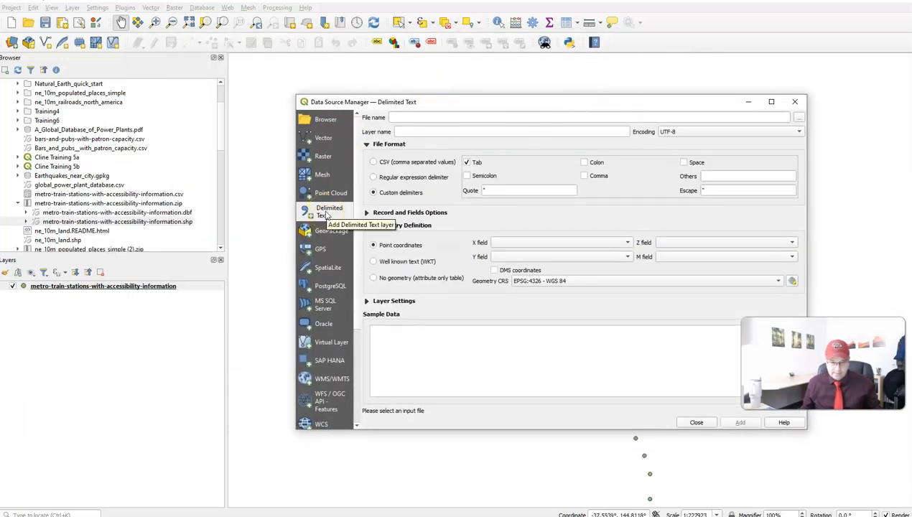
right_click(63, 222)
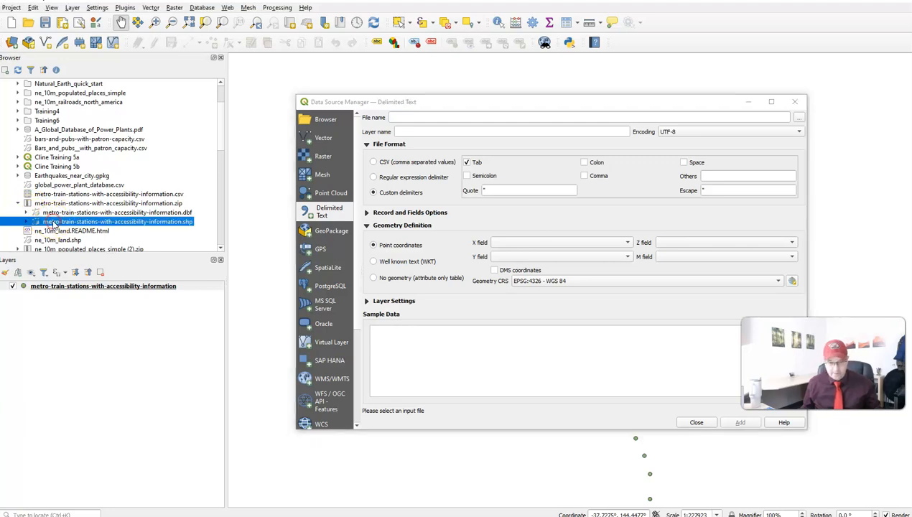
click(72, 7)
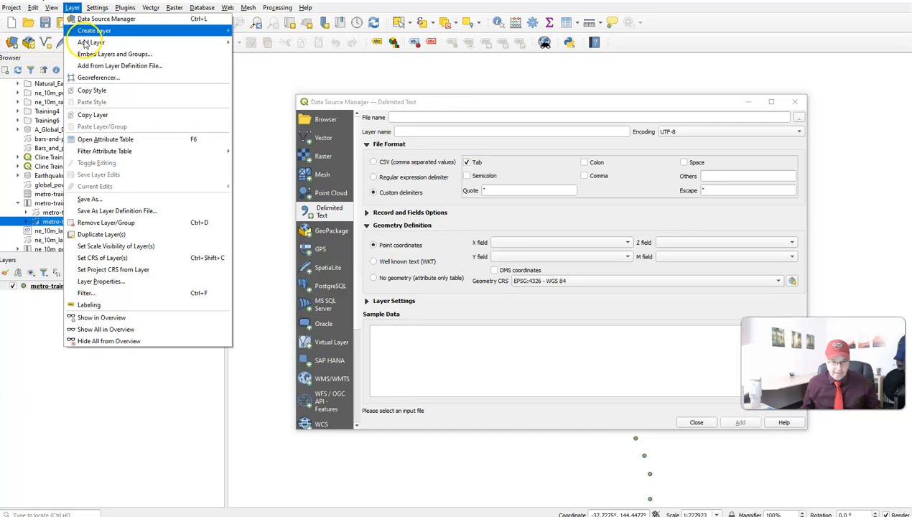
mouse_move(91, 41)
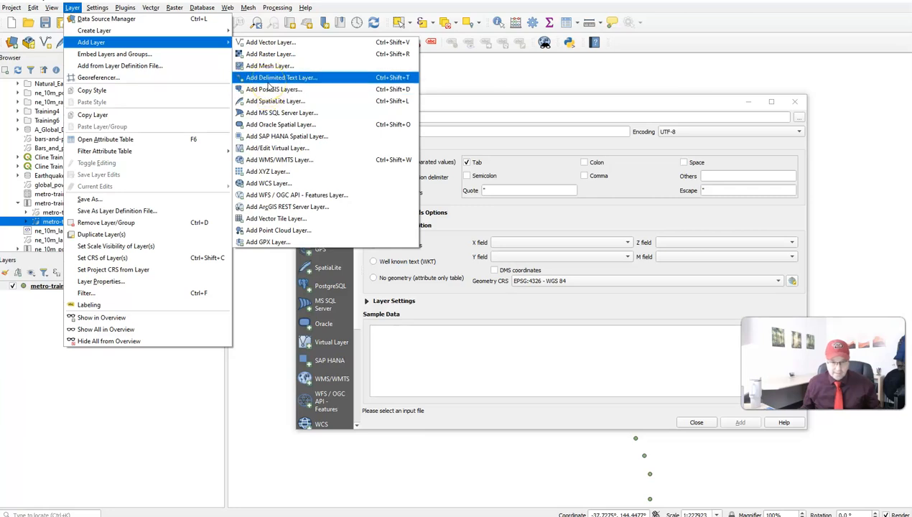
click(134, 387)
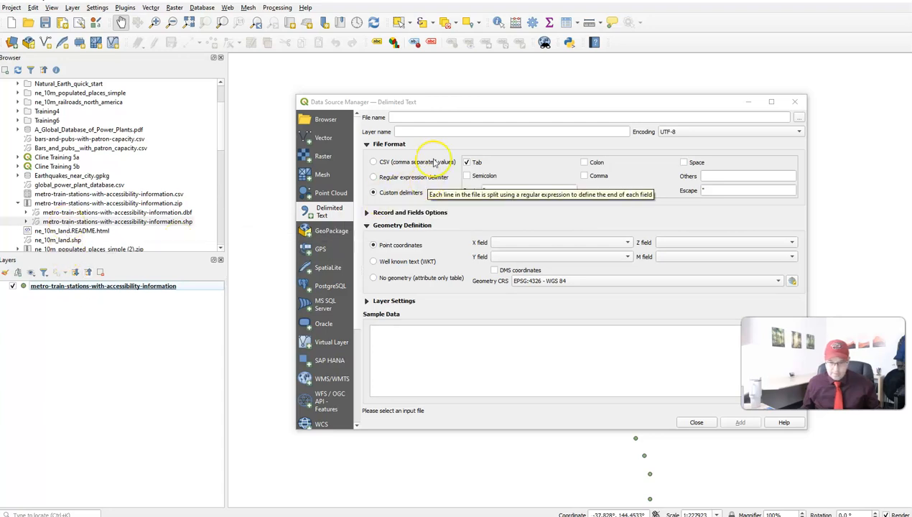
click(802, 115)
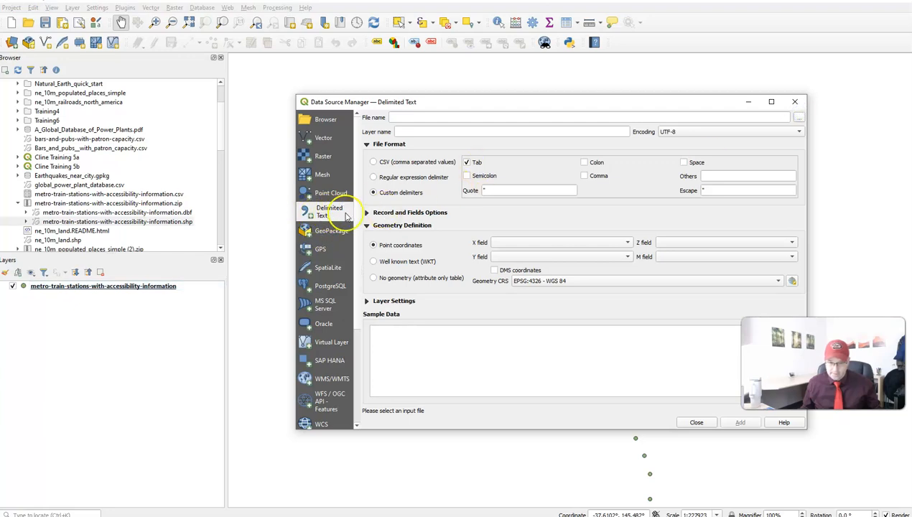
click(799, 118)
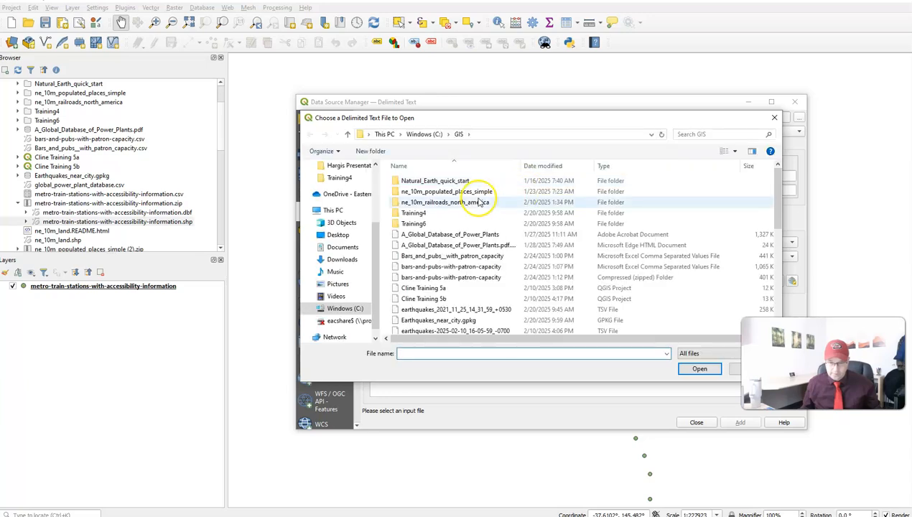
click(444, 256)
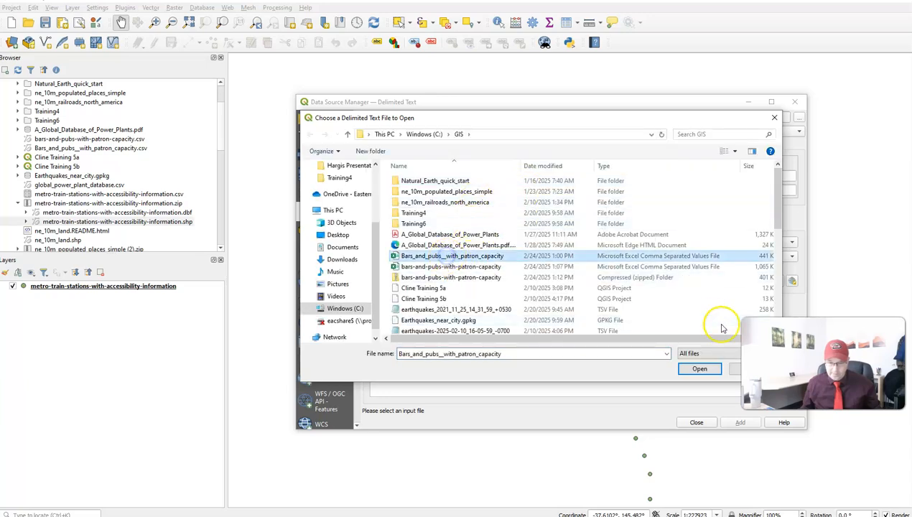
click(698, 370)
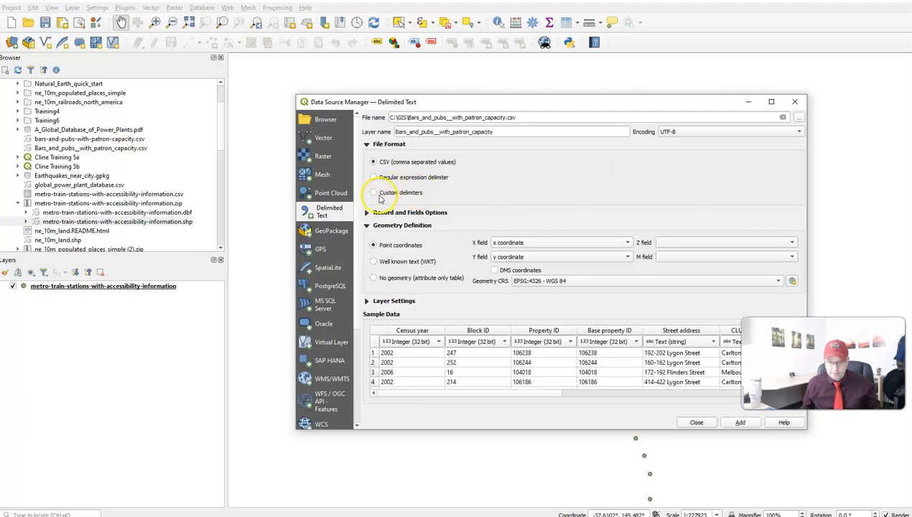
Step: Try the custom delimiters file format with tab and check which columns the X field offers
click(376, 194)
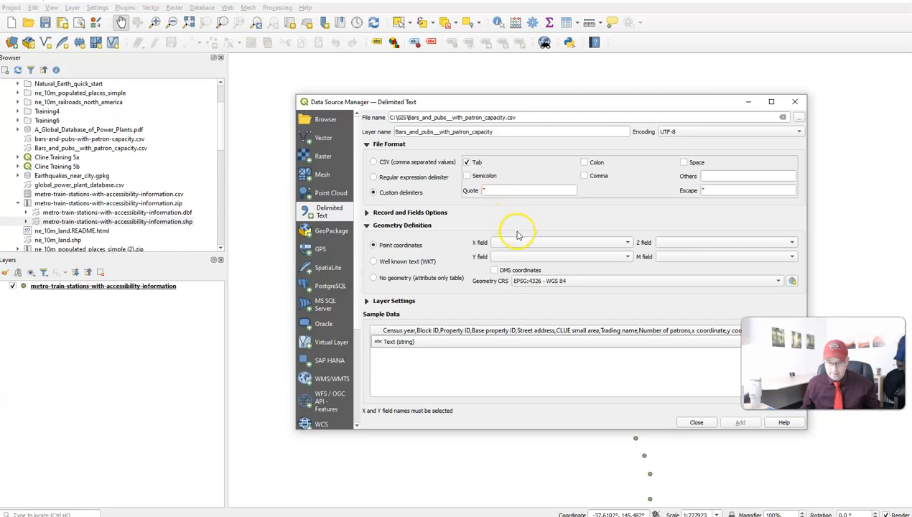
click(534, 244)
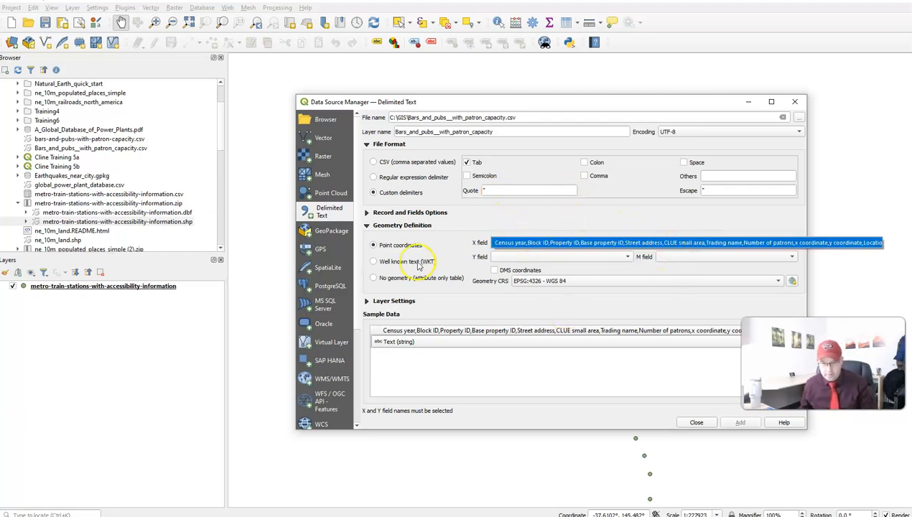
click(653, 213)
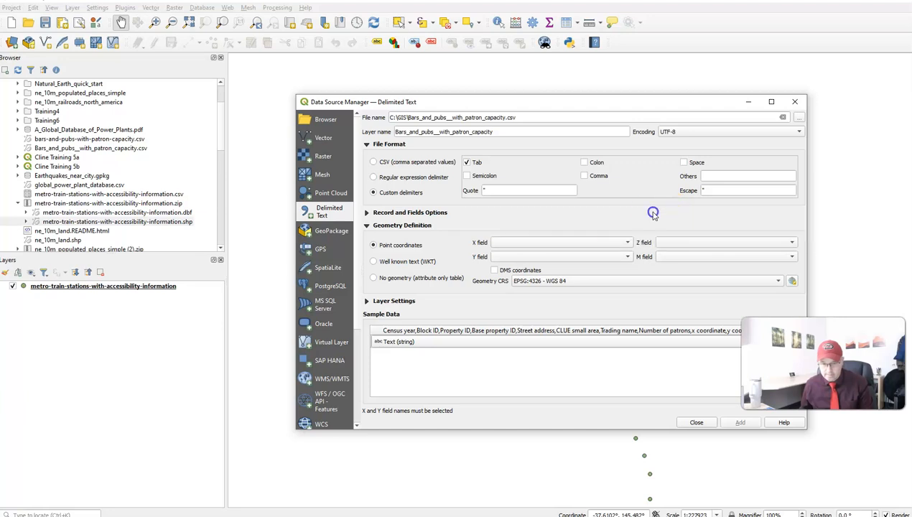
click(627, 244)
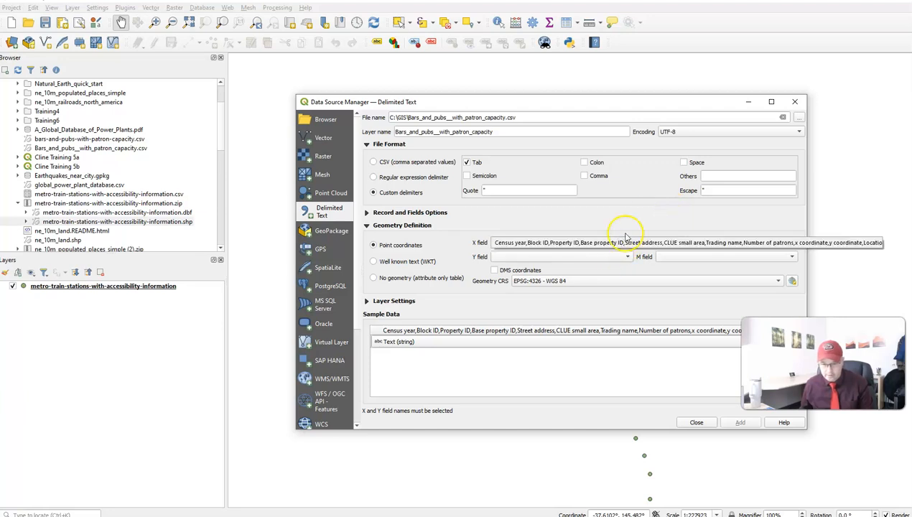
click(622, 223)
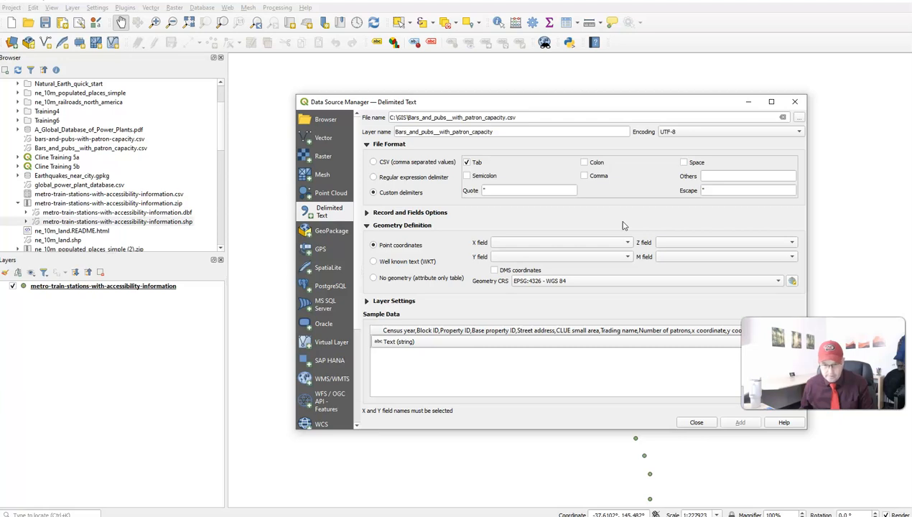
Step: Set the file format to CSV (comma separated values) and add the bars and pubs points to the map
click(372, 163)
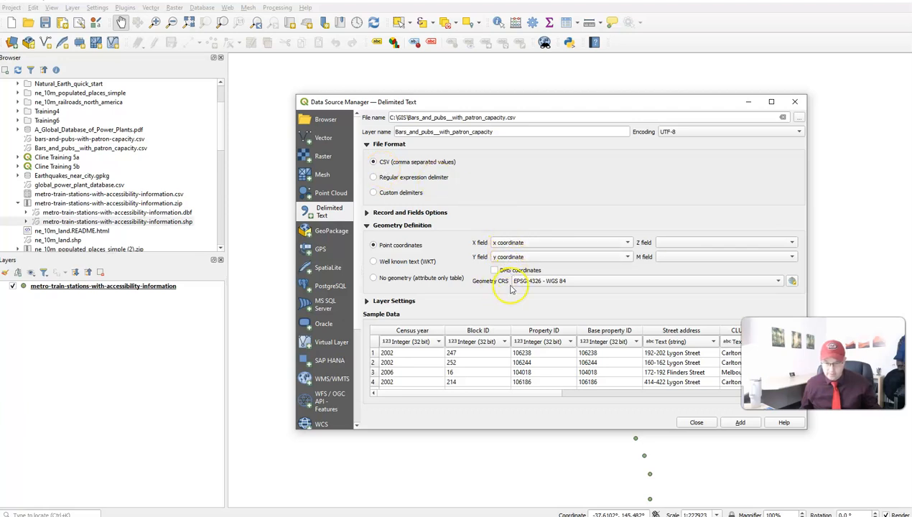
click(740, 422)
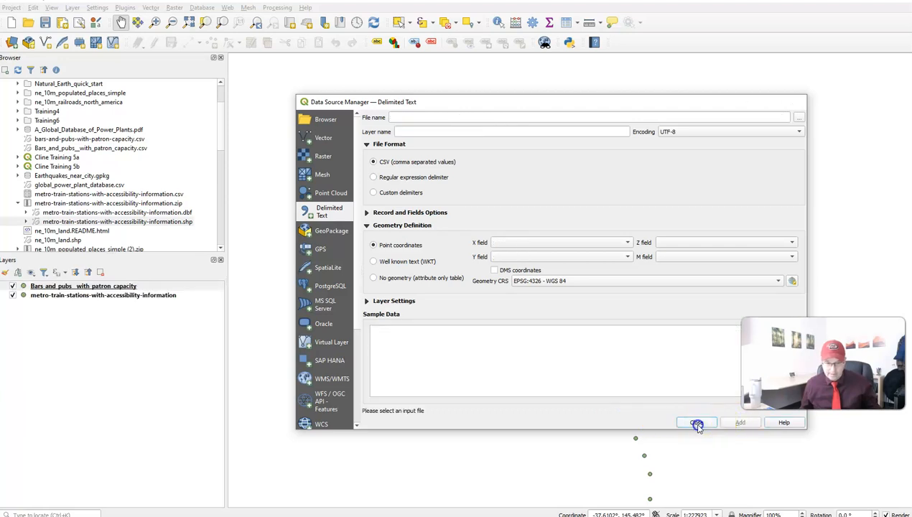
click(697, 424)
scroll(523, 237, up, 1)
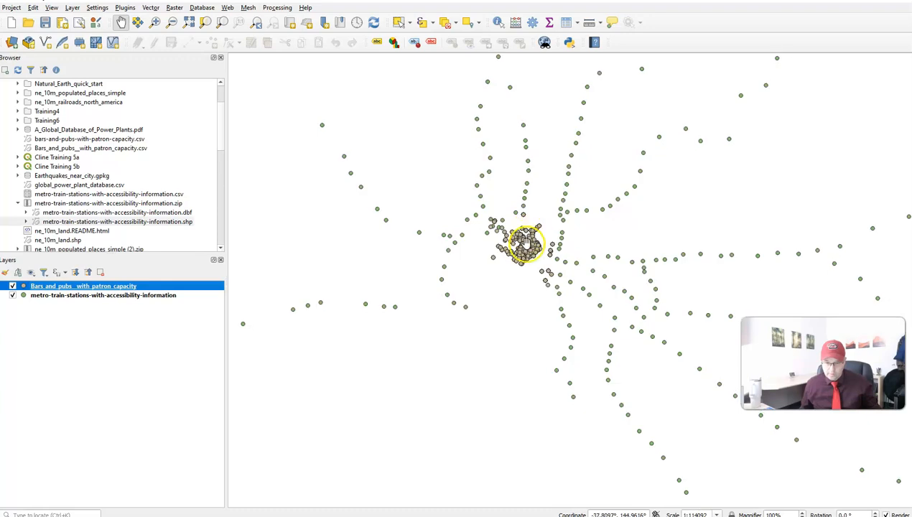
Step: Change the bars and pubs layer's marker color to a muted red, #be9799
double_click(25, 287)
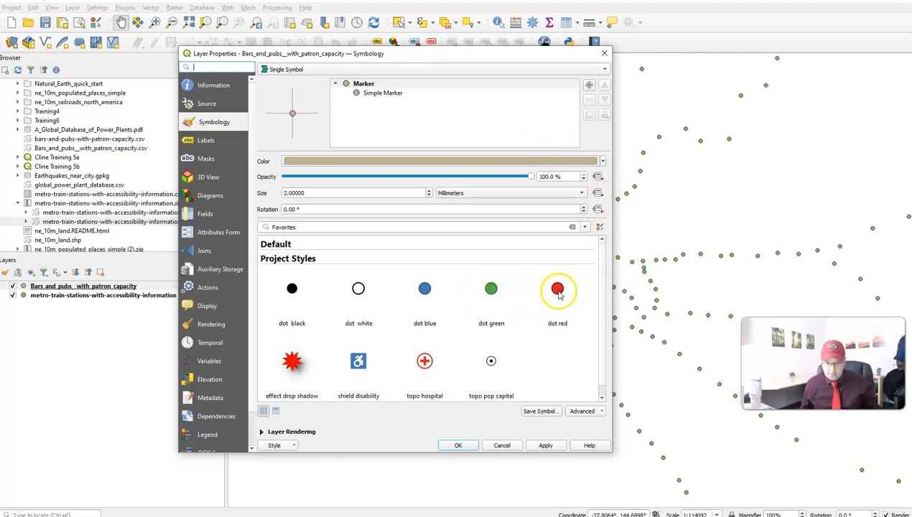
click(364, 161)
mouse_move(358, 238)
mouse_down()
mouse_move(326, 207)
mouse_move(372, 280)
mouse_up()
click(451, 398)
click(458, 446)
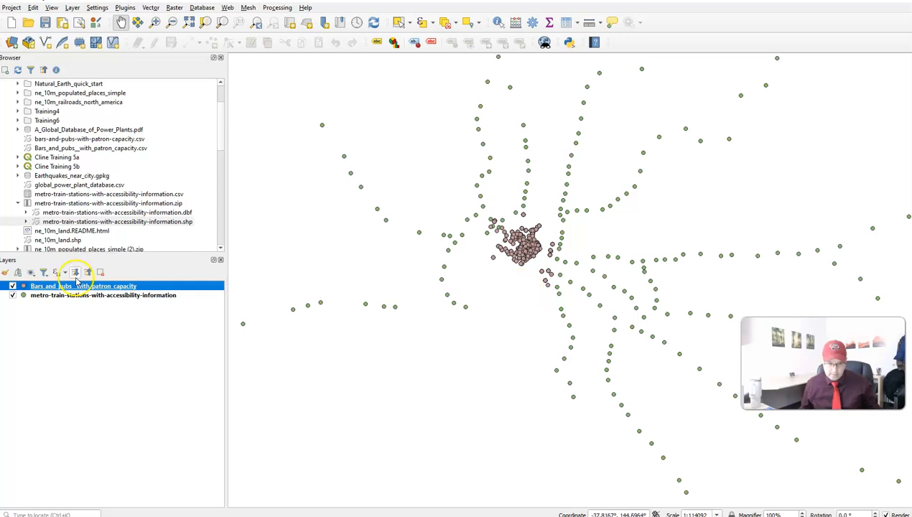
Step: Set the bars and pubs layer's marker color to fully saturated bright red, #ff000e
double_click(93, 286)
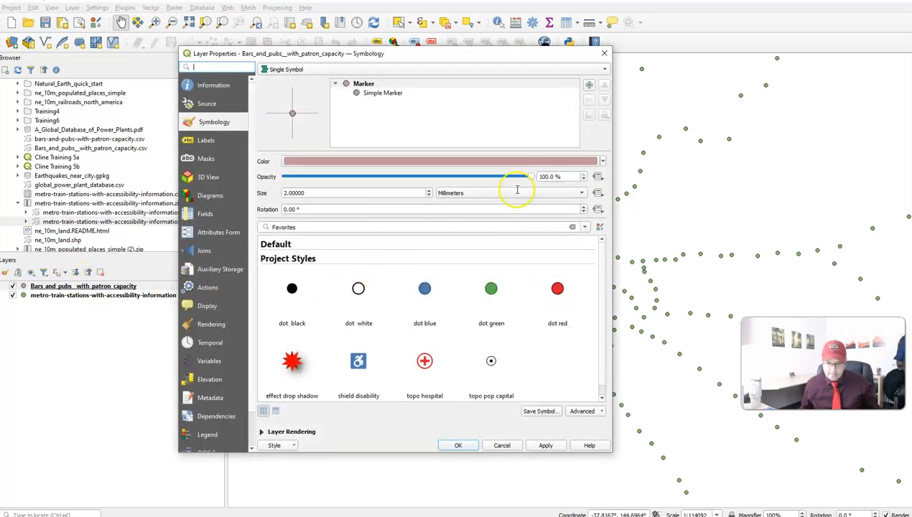
click(512, 160)
drag(372, 280, 372, 282)
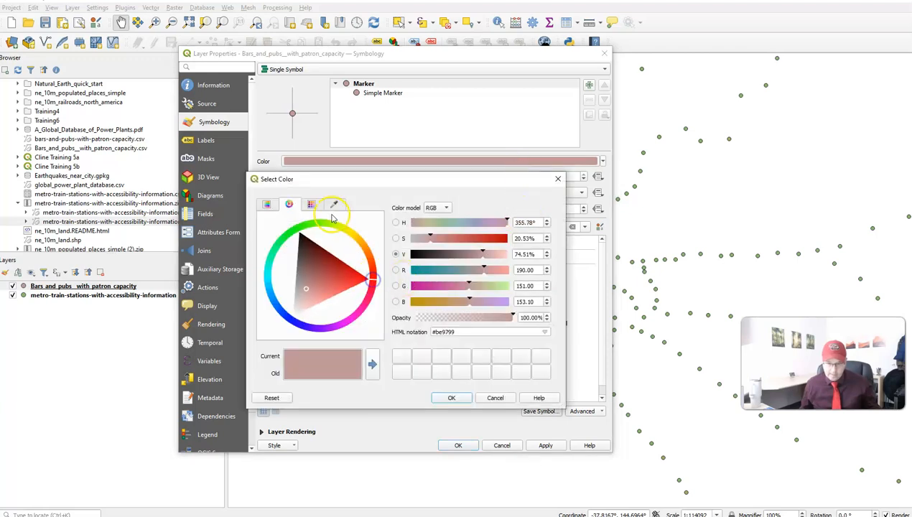
mouse_move(307, 290)
mouse_down()
mouse_move(362, 275)
mouse_move(371, 281)
mouse_up()
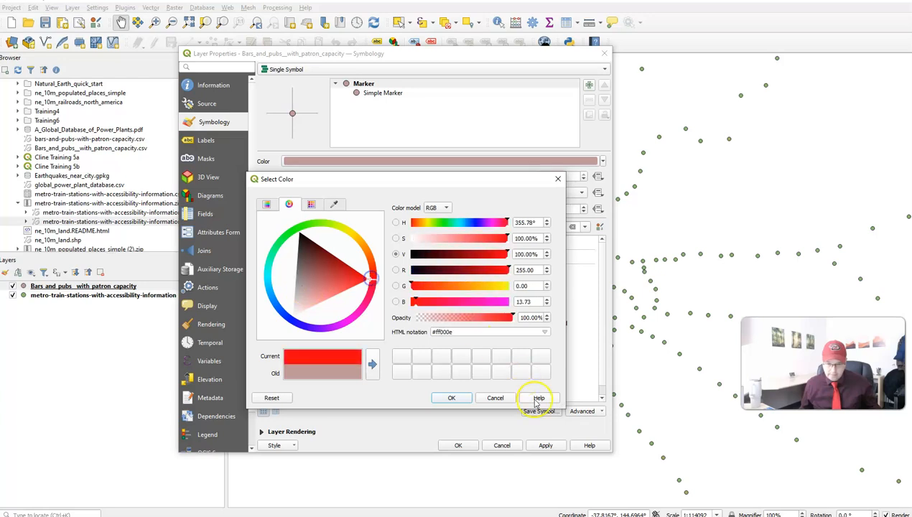
click(452, 398)
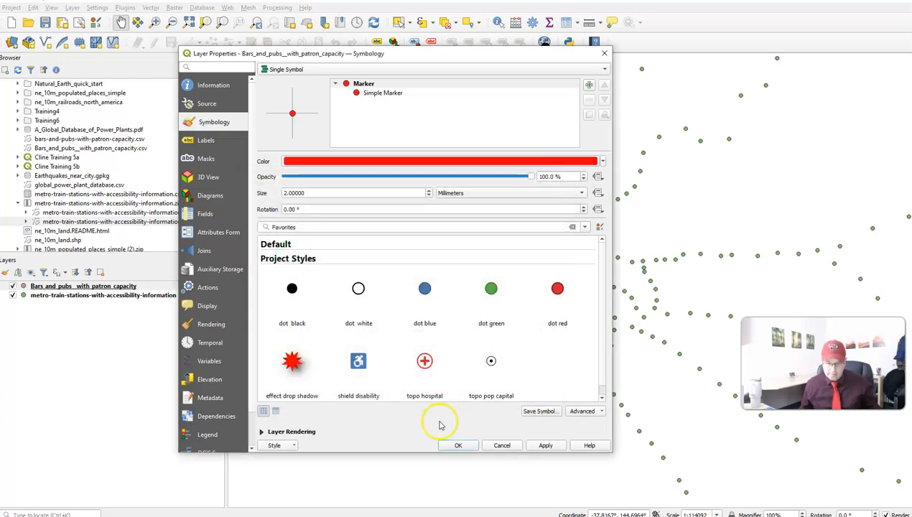
click(458, 445)
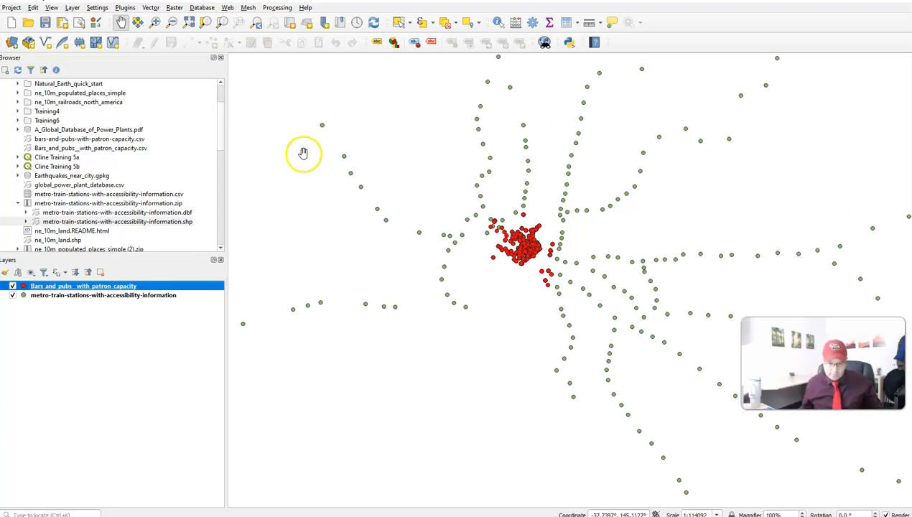
Step: Examine the coordinate reference system and its units in the bars and pubs layer's information
right_click(80, 286)
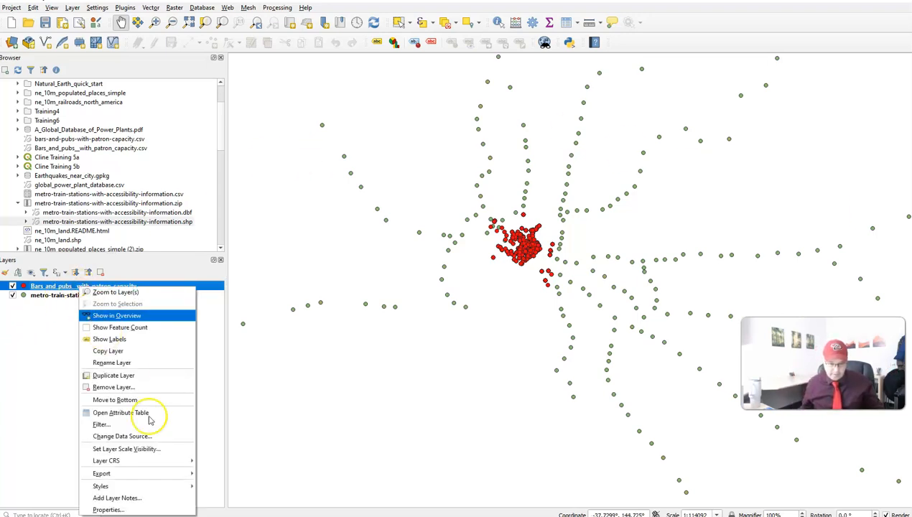
click(108, 510)
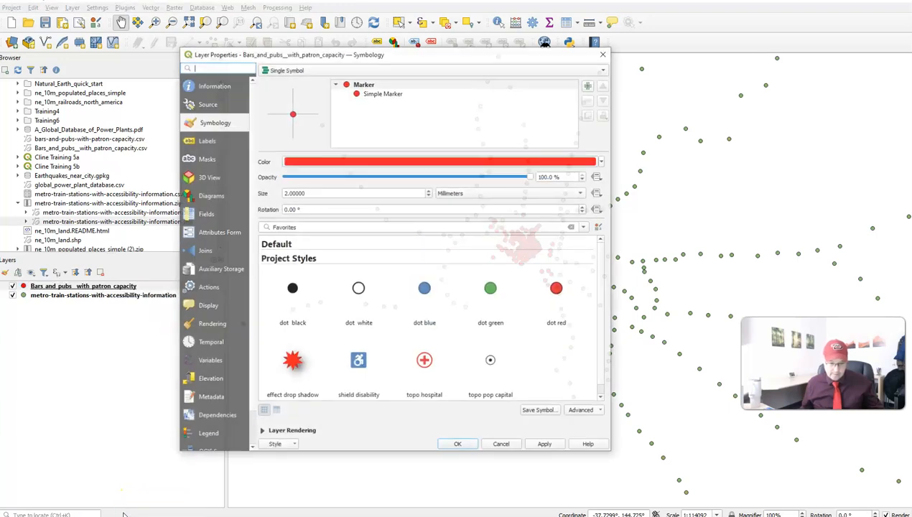
click(213, 85)
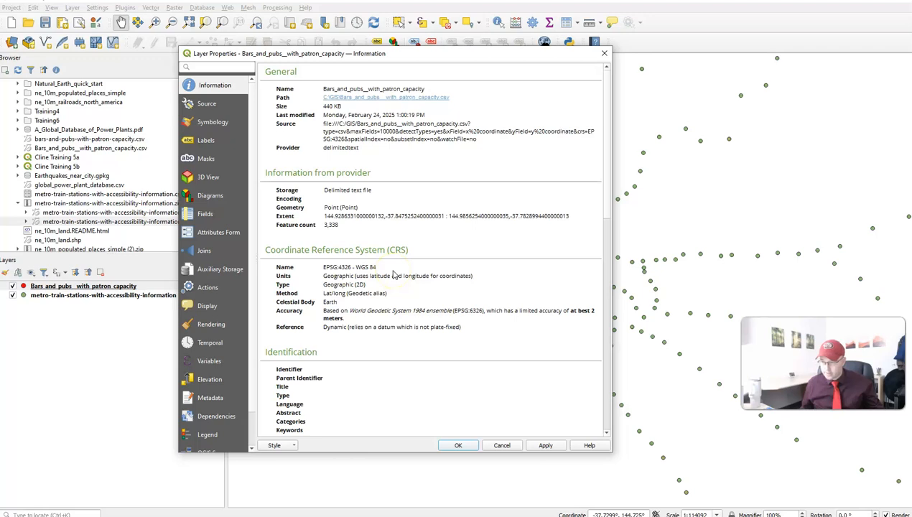
click(502, 446)
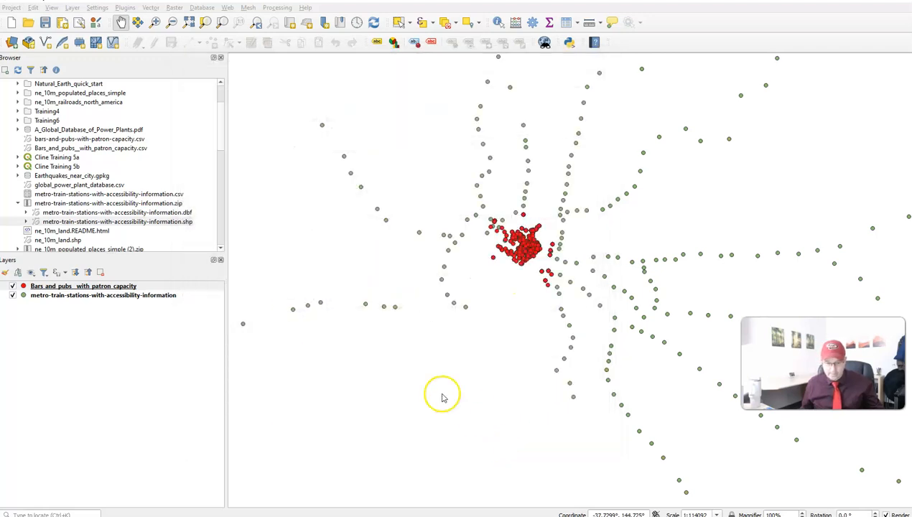
Step: Search the processing tools for "repro" and open Reproject layer with Bars_and_pubs__with_patron_capacity as the input layer
click(107, 286)
right_click(132, 287)
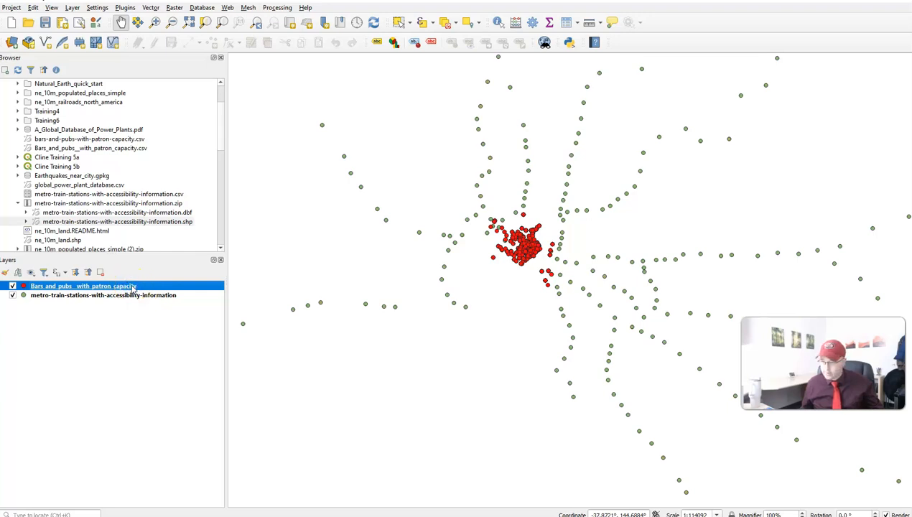
click(273, 9)
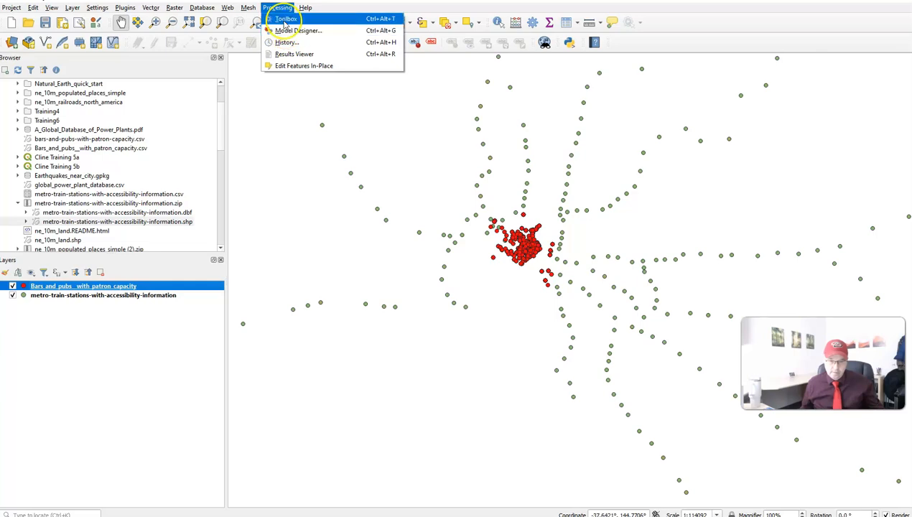
click(284, 19)
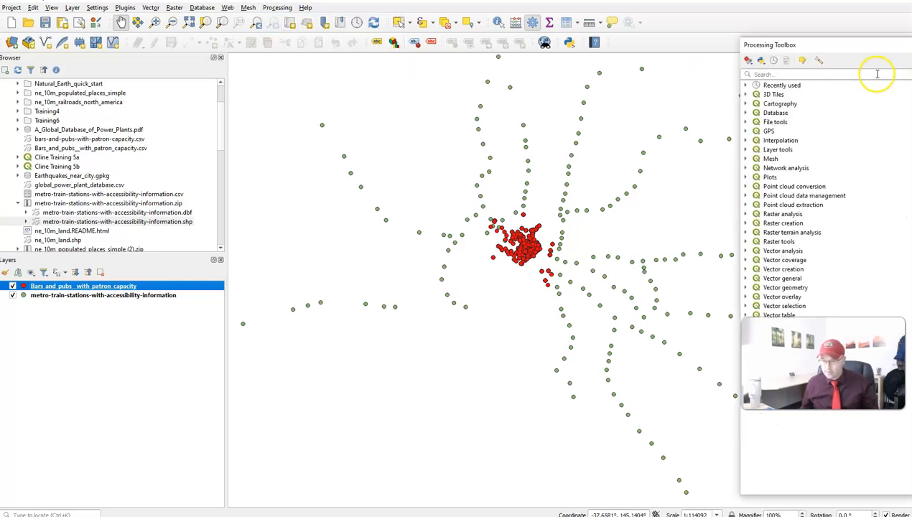
click(877, 74)
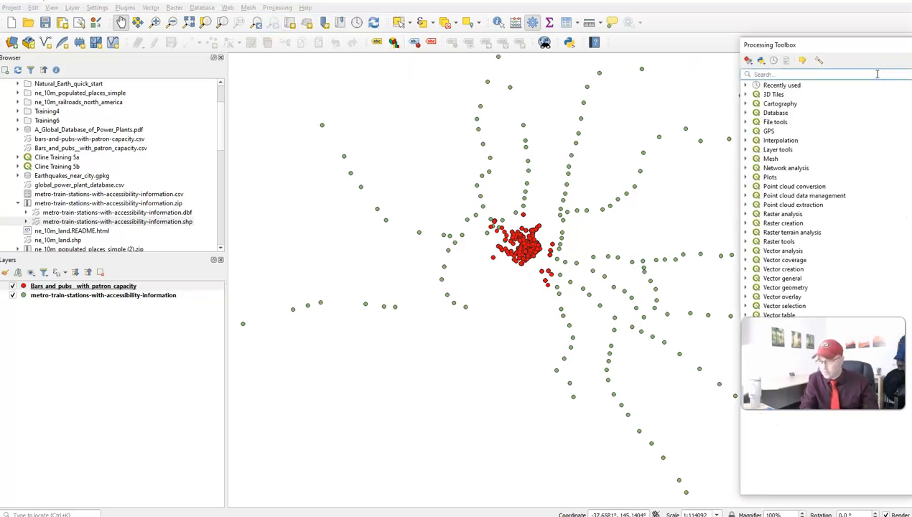
text(repro)
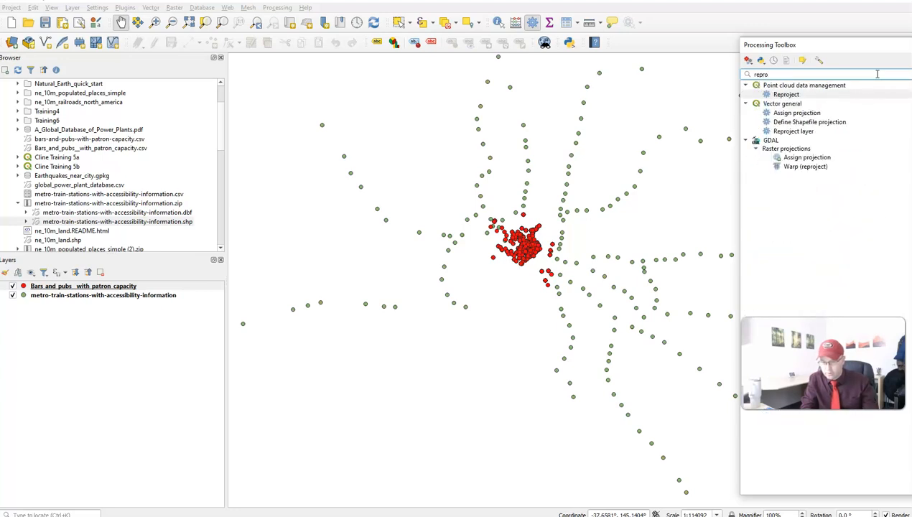
click(805, 137)
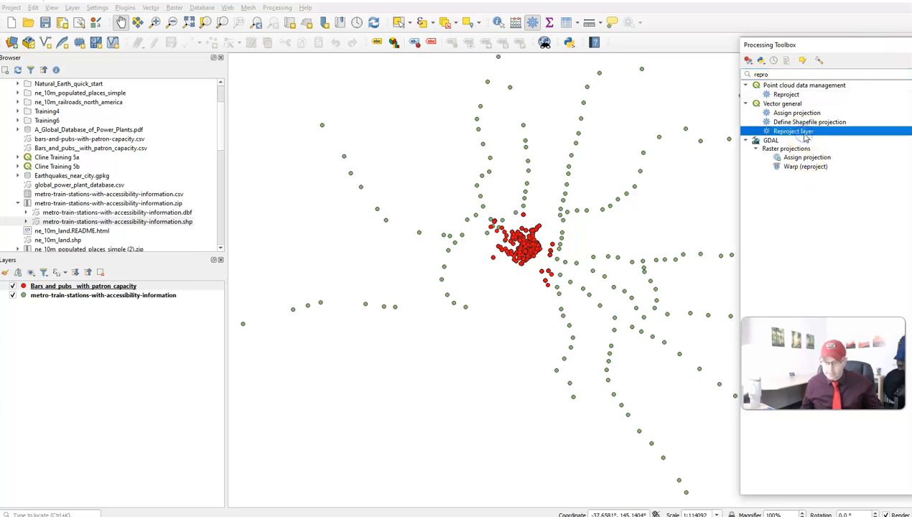
double_click(805, 137)
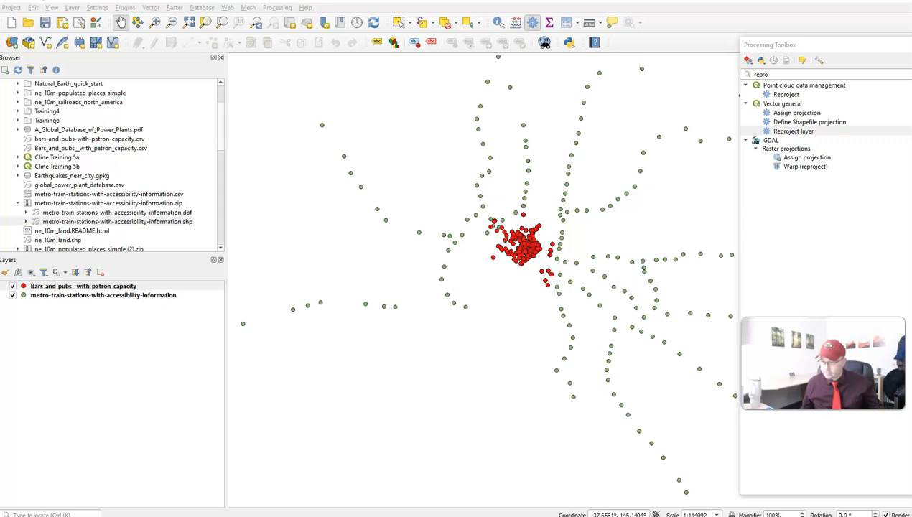
drag(226, 117, 295, 92)
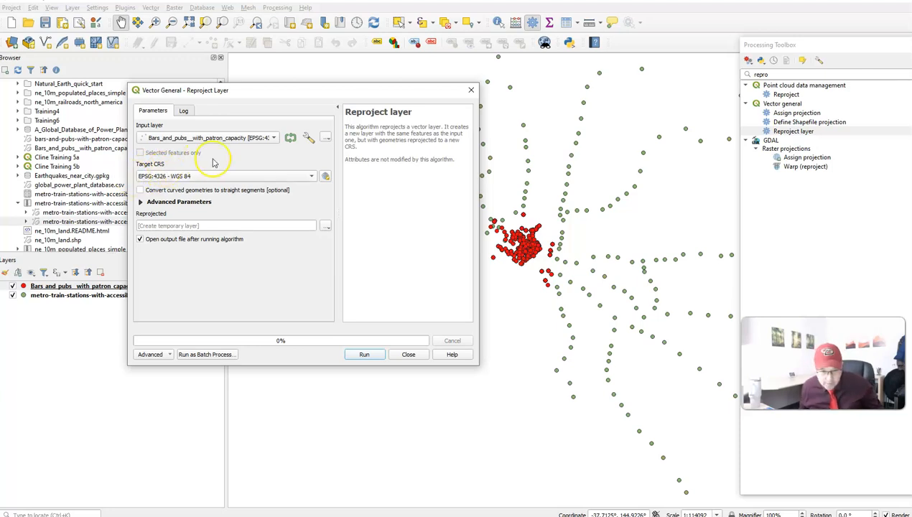
click(273, 139)
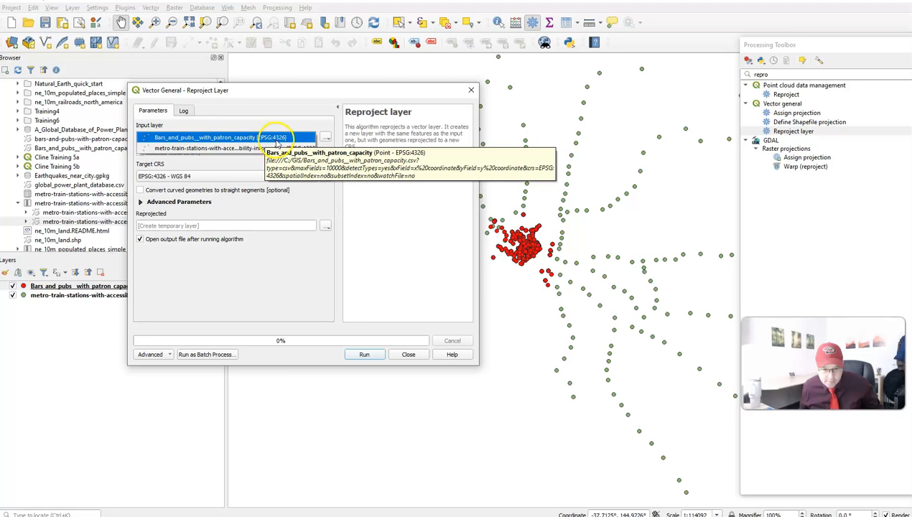
click(294, 120)
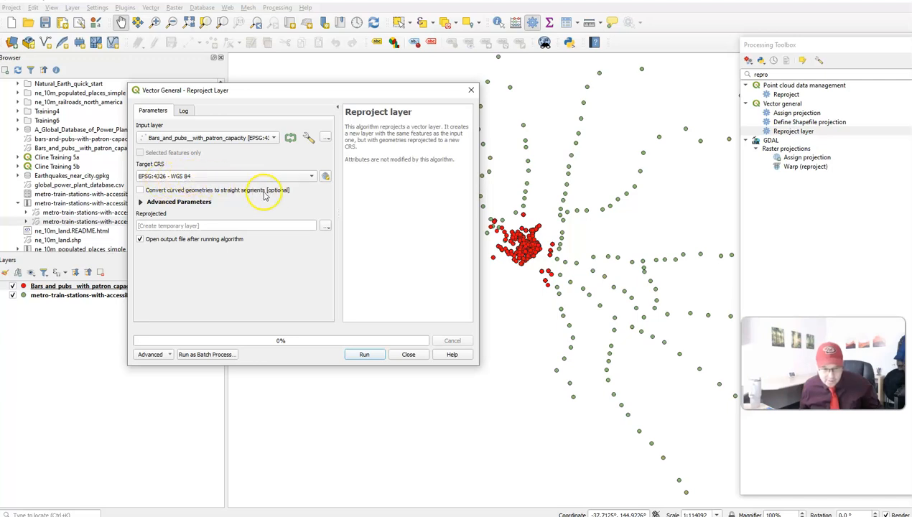
Step: Filter the predefined coordinate systems for the target CRS by "mga" and enlarge the dialog to show more of the list
click(325, 176)
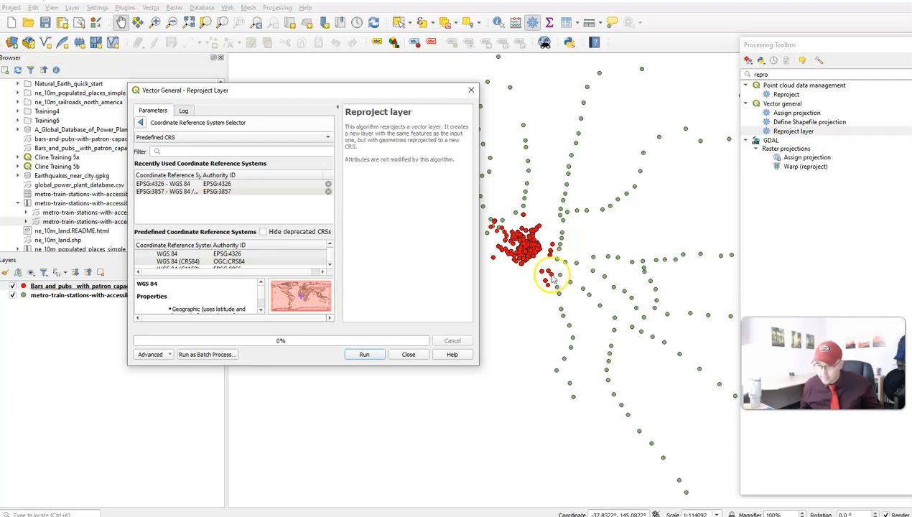
click(208, 155)
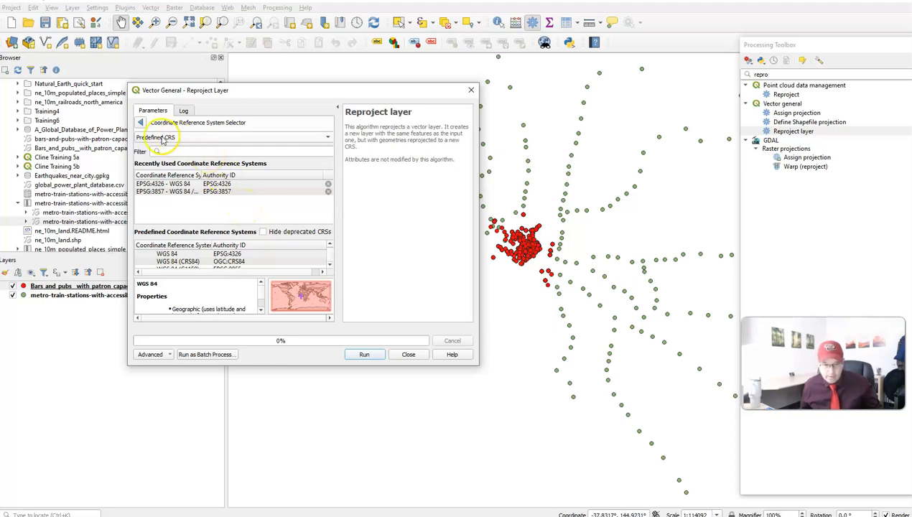
click(174, 152)
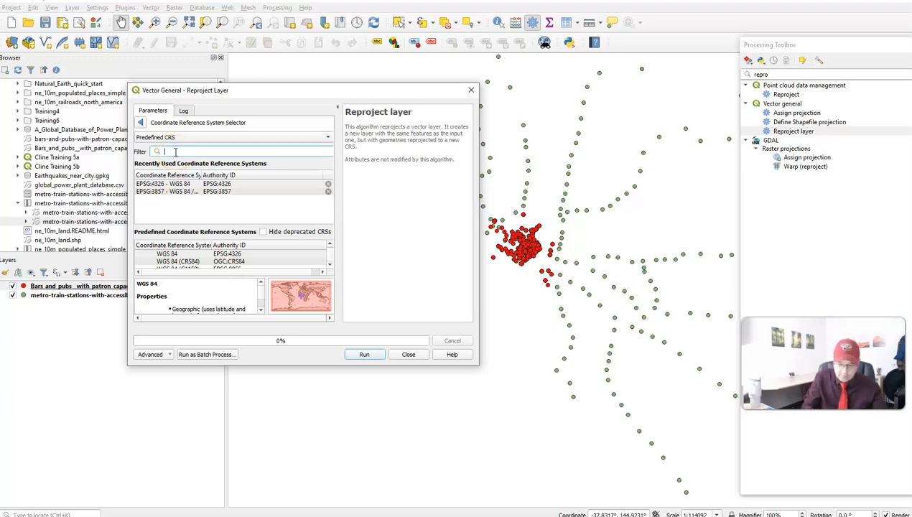
text(mga)
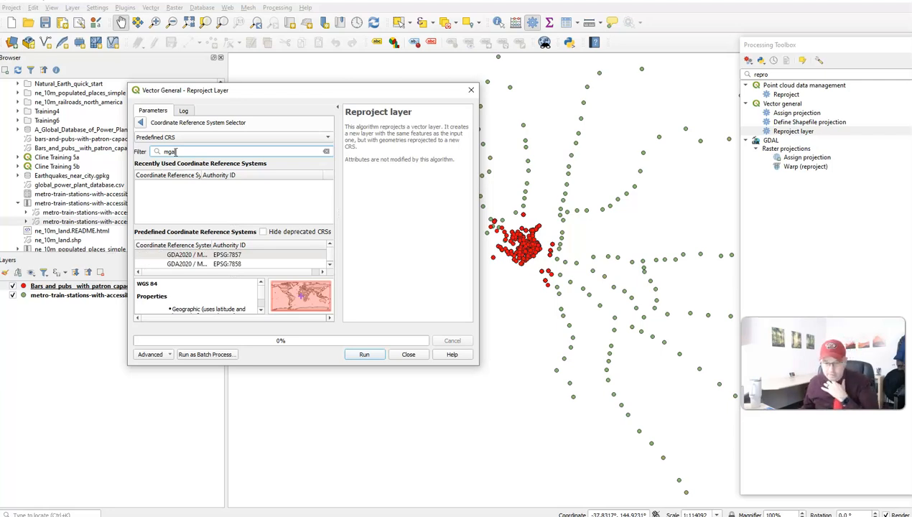
drag(339, 219, 397, 220)
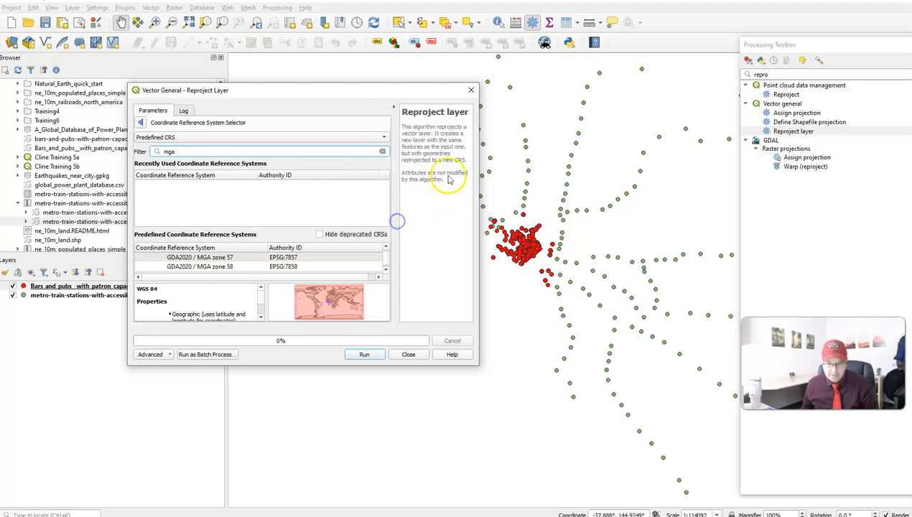
drag(518, 175, 708, 180)
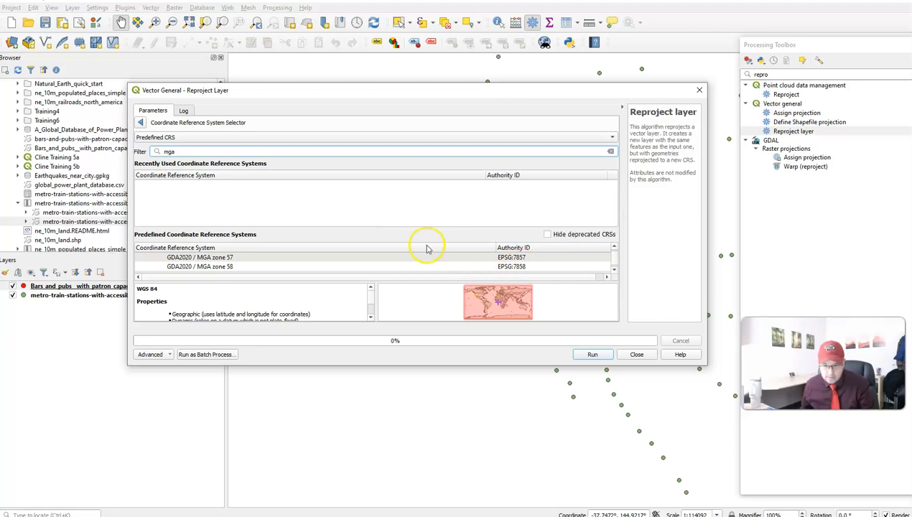
scroll(417, 256, down, 1)
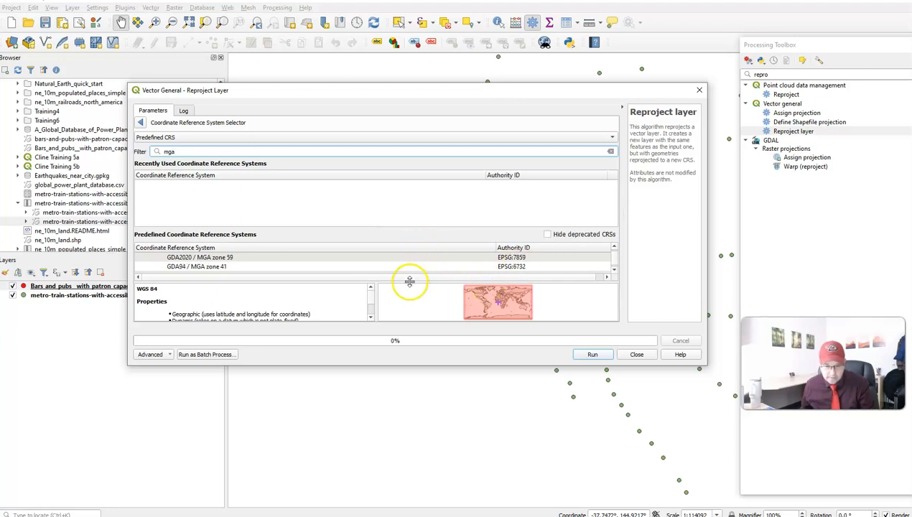
drag(409, 280, 407, 304)
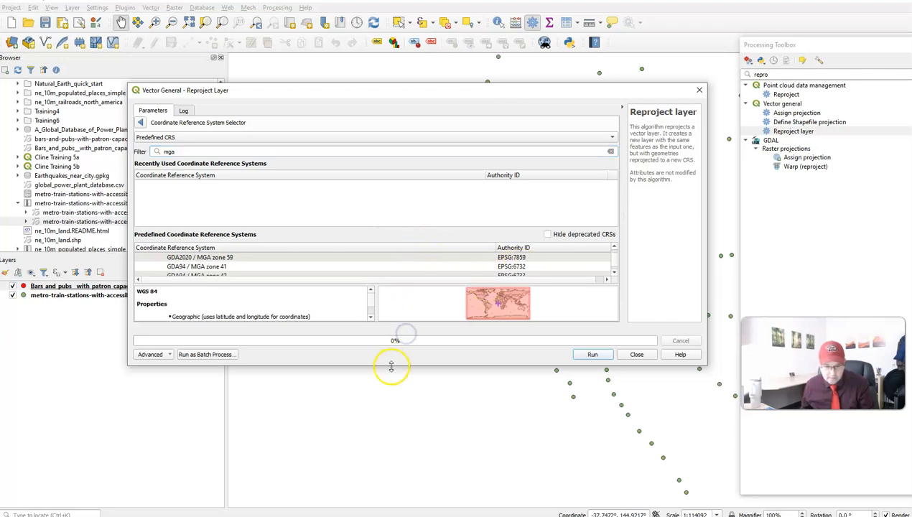
drag(394, 366, 396, 448)
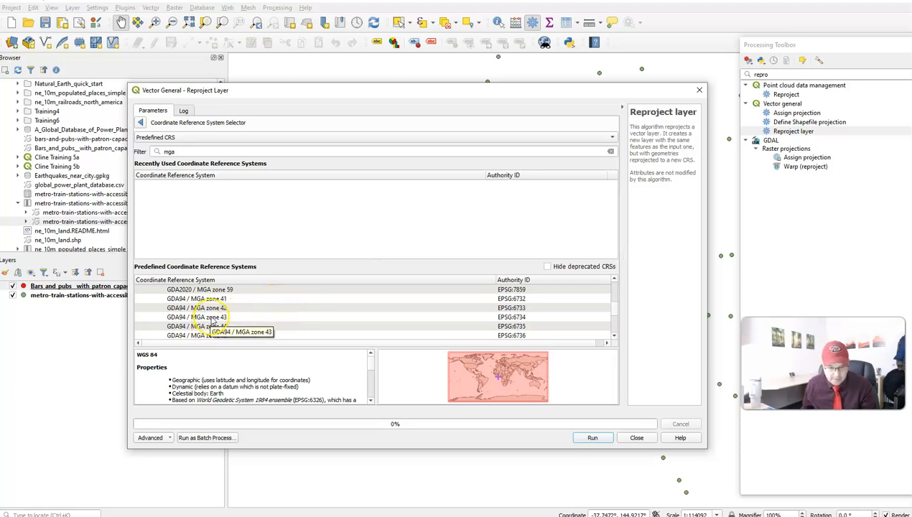
Step: Set the target CRS to EPSG:7855 - GDA2020 / MGA zone 55 and return to the tool's parameters
scroll(213, 322, down, 5)
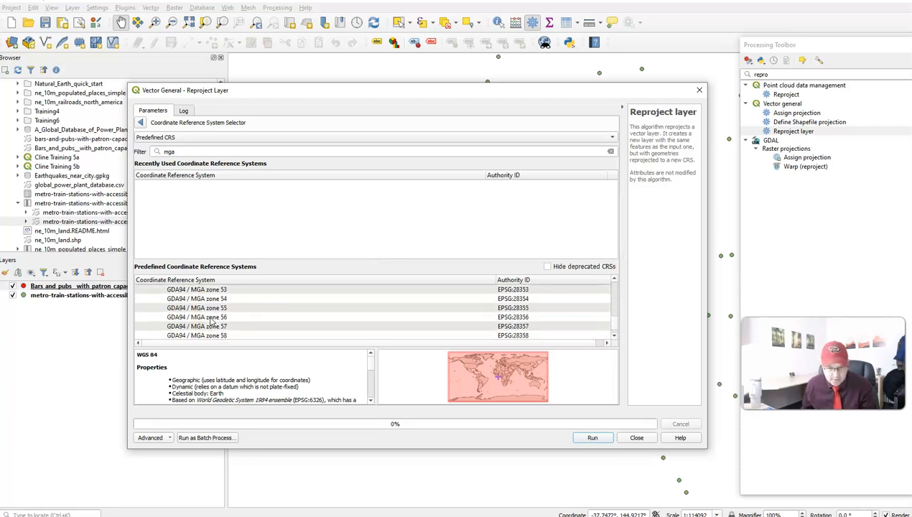
scroll(213, 322, up, 8)
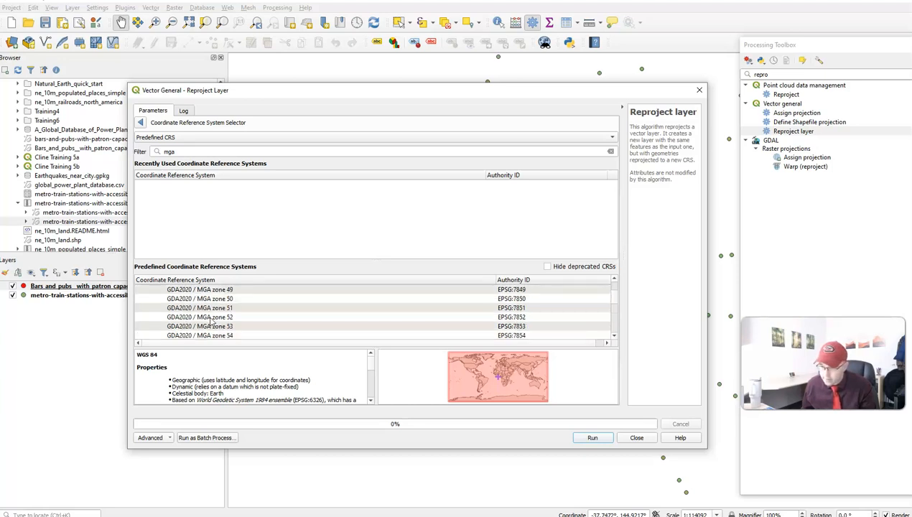
scroll(214, 320, down, 1)
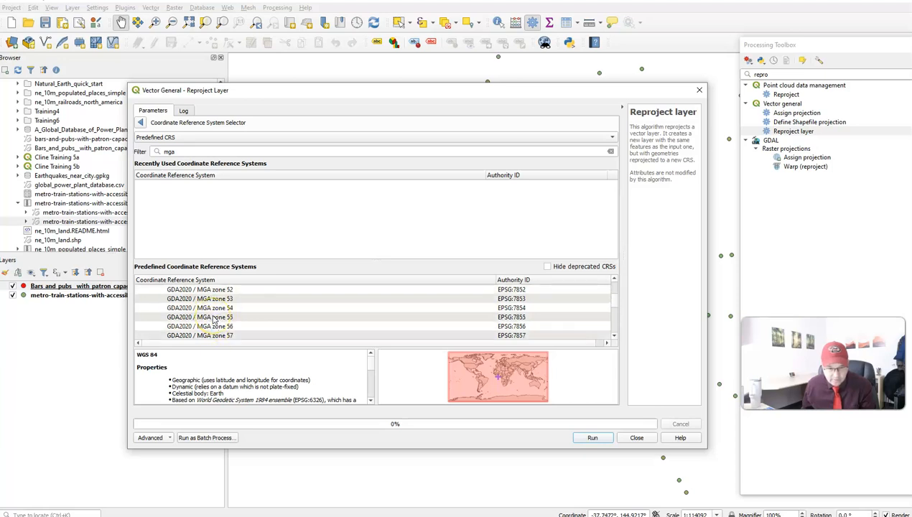
click(215, 318)
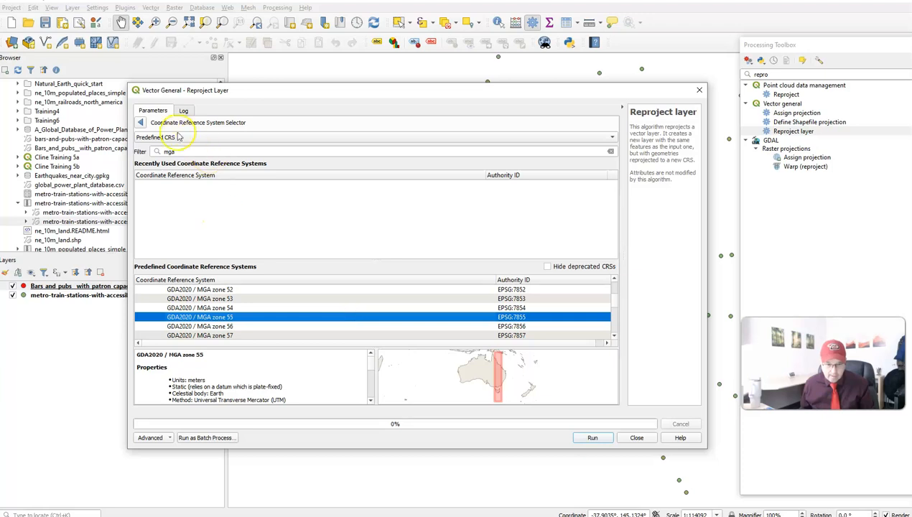
click(141, 123)
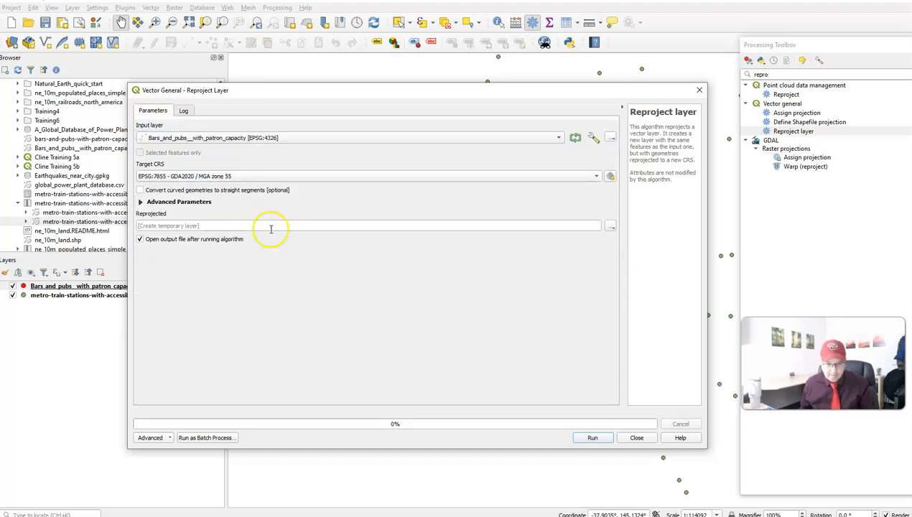
Step: Set the reprojected output to a new GeoPackage file named spatialquery in the C:\GIS folder
click(611, 226)
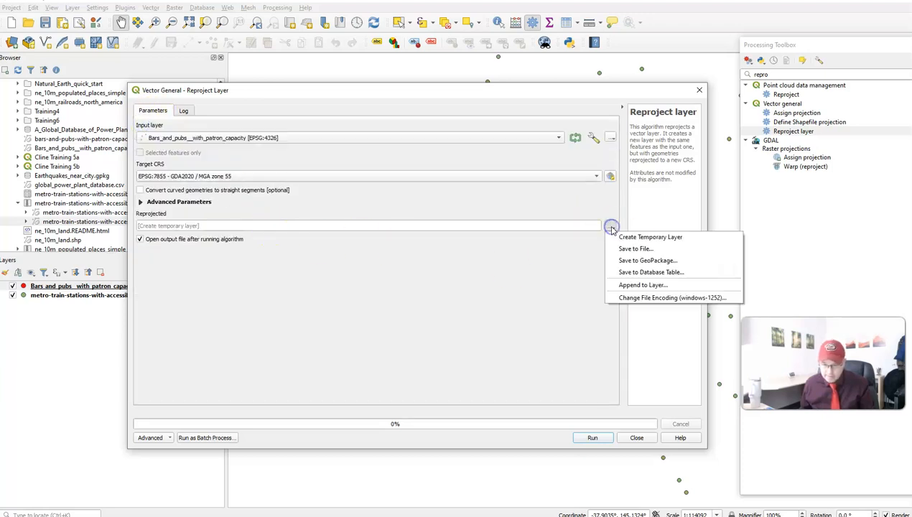
click(636, 261)
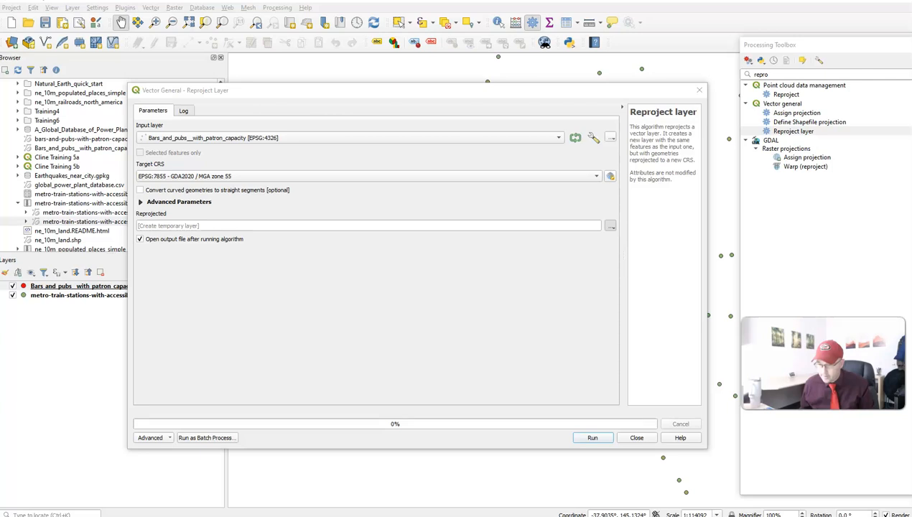
click(439, 223)
click(389, 319)
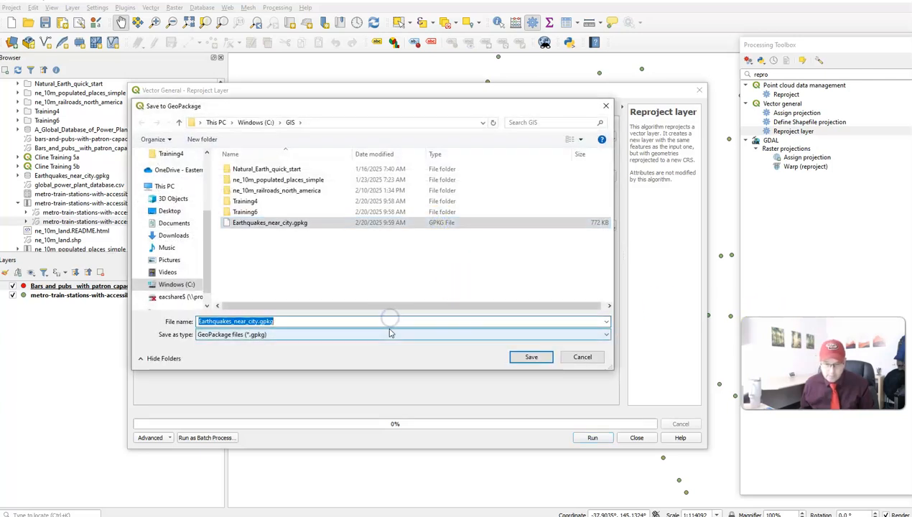
text(spatialquery)
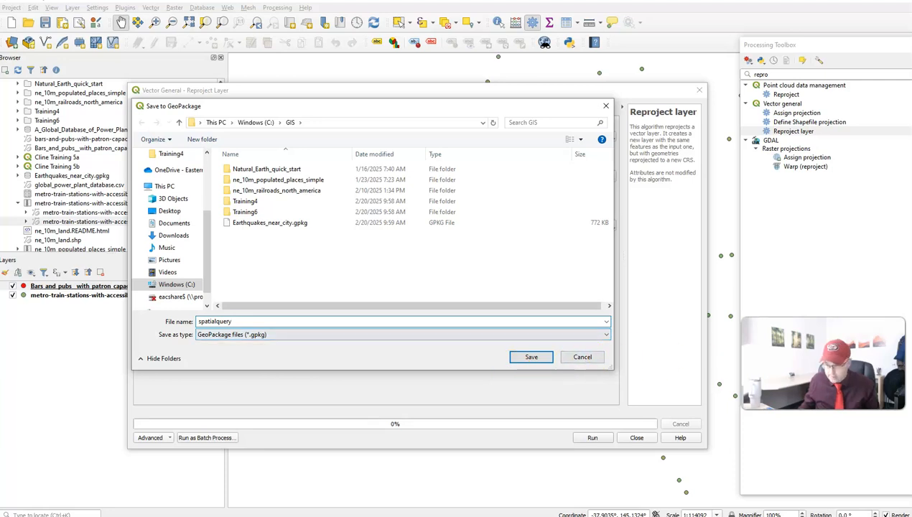
click(531, 357)
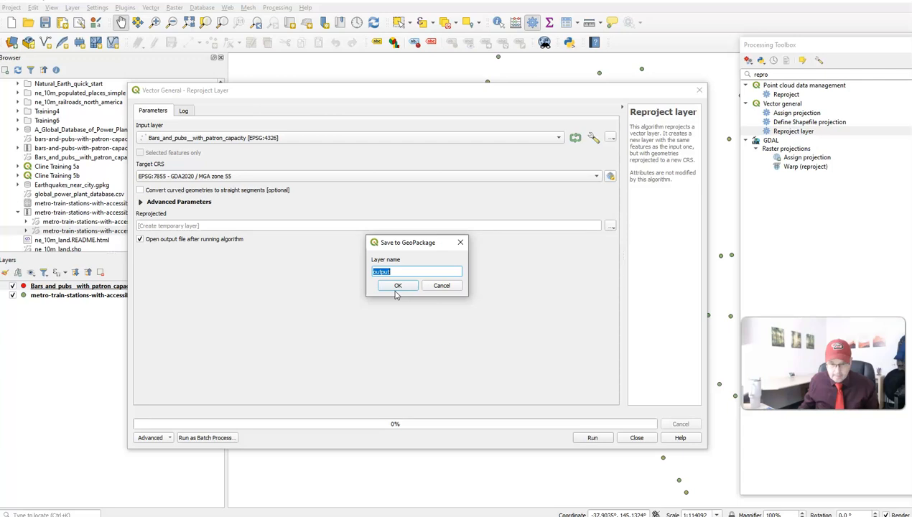
Step: Name the GeoPackage output layer bars_and_pubs and run the reprojection
click(396, 287)
text(bar)
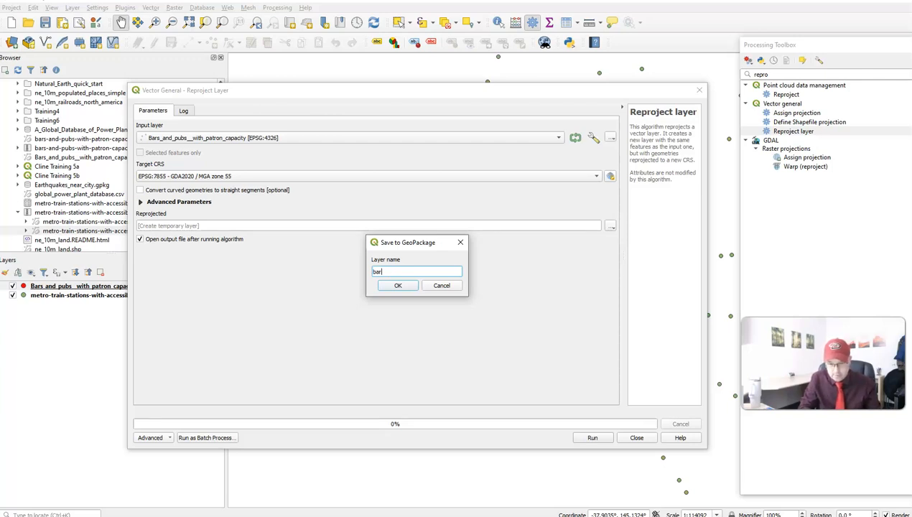
text(s_)
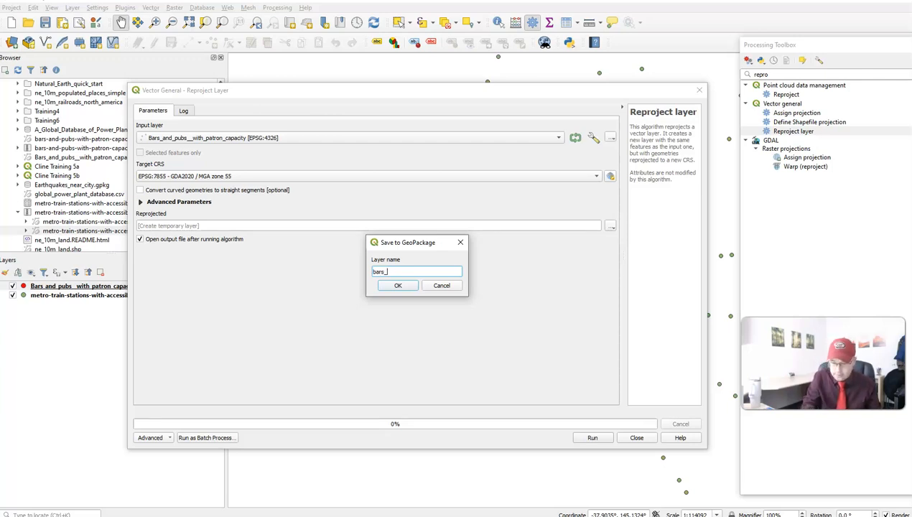
text(and)
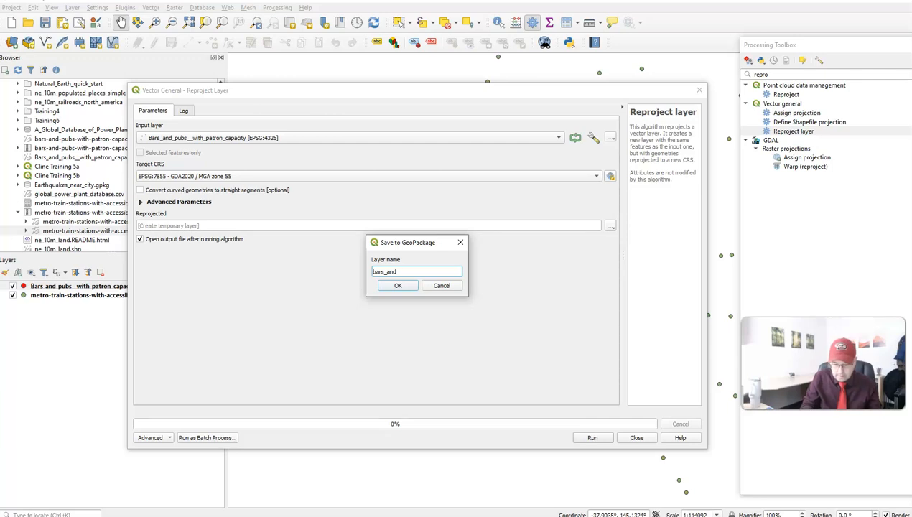
text(_pubs)
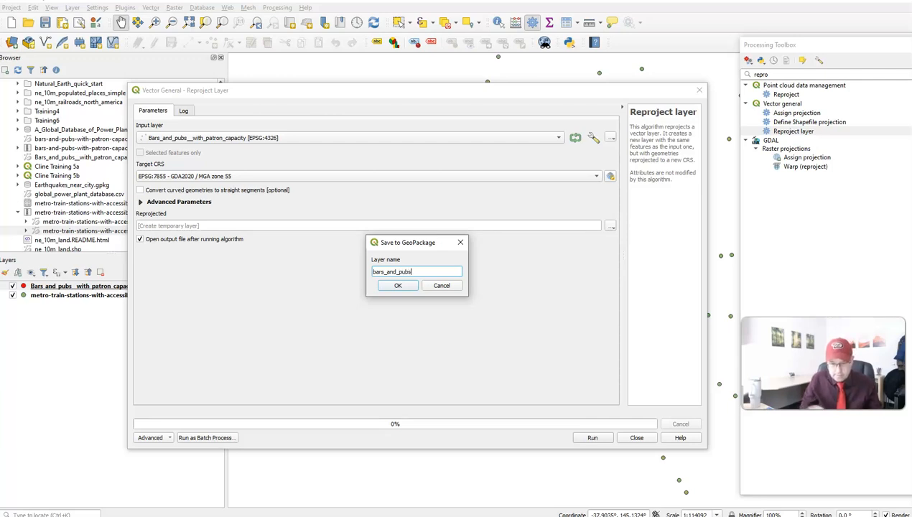
click(409, 290)
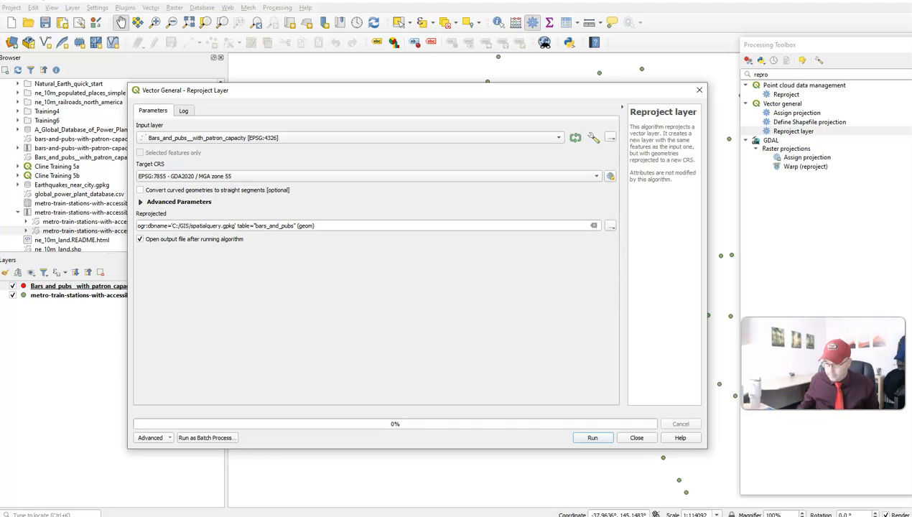
click(593, 437)
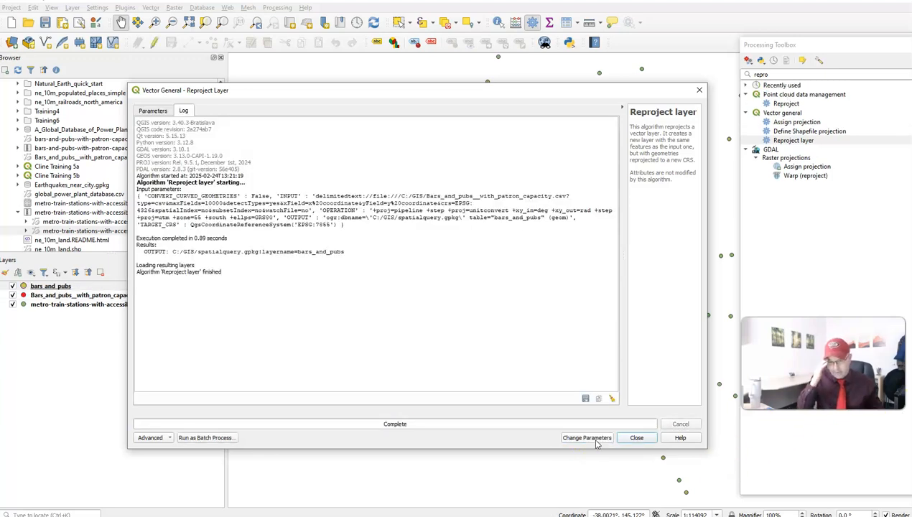
Step: Start Reproject layer on the metro-train-stations-with-accessibility-information layer with EPSG:7855 - GDA2020 / MGA zone 55 as target CRS
click(637, 439)
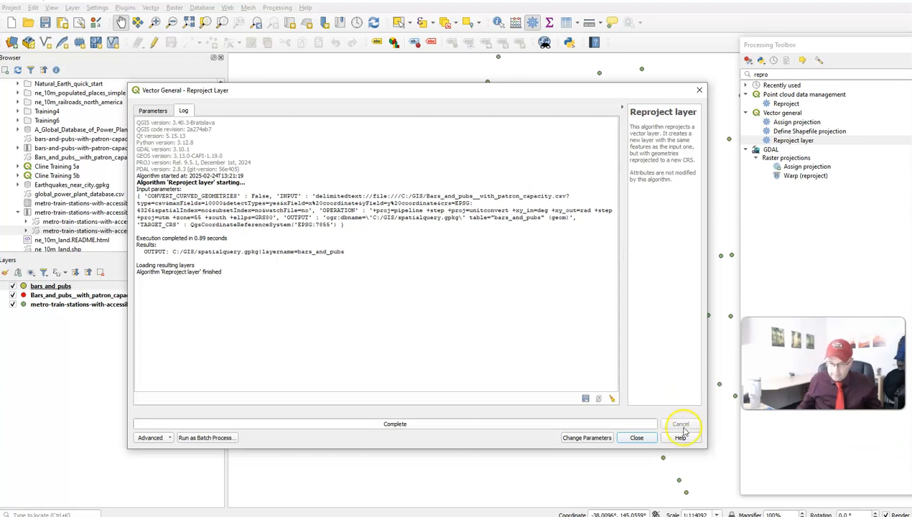
click(635, 437)
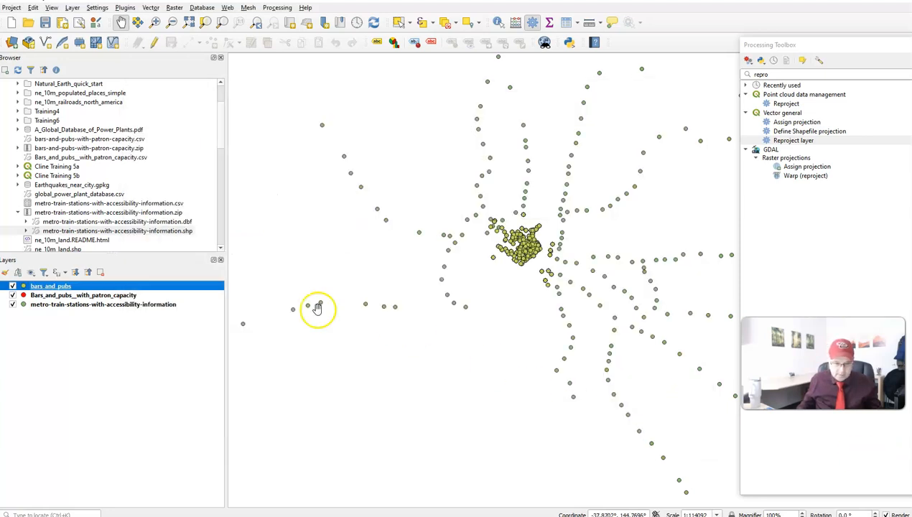
click(63, 306)
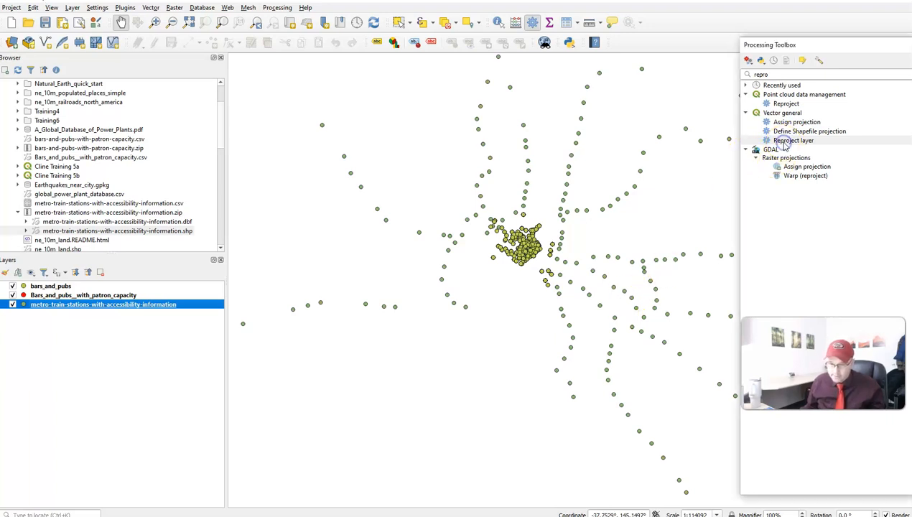
double_click(790, 142)
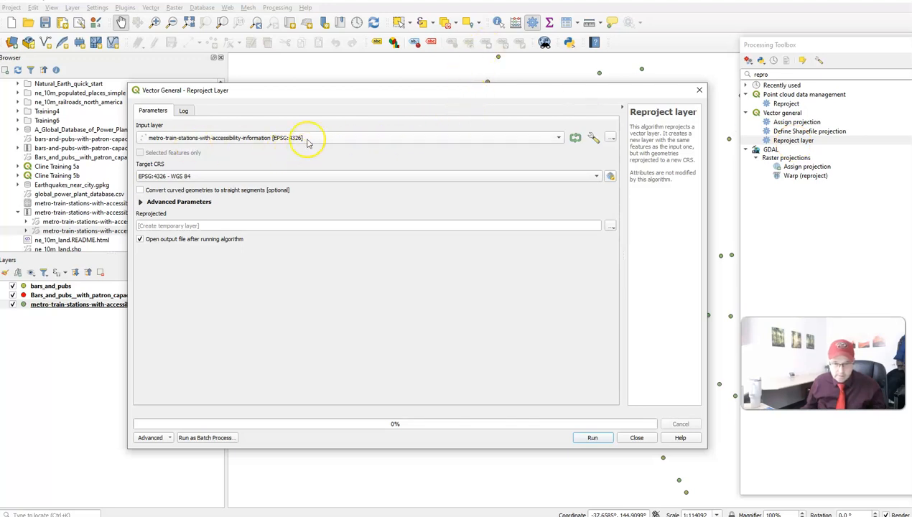
click(279, 179)
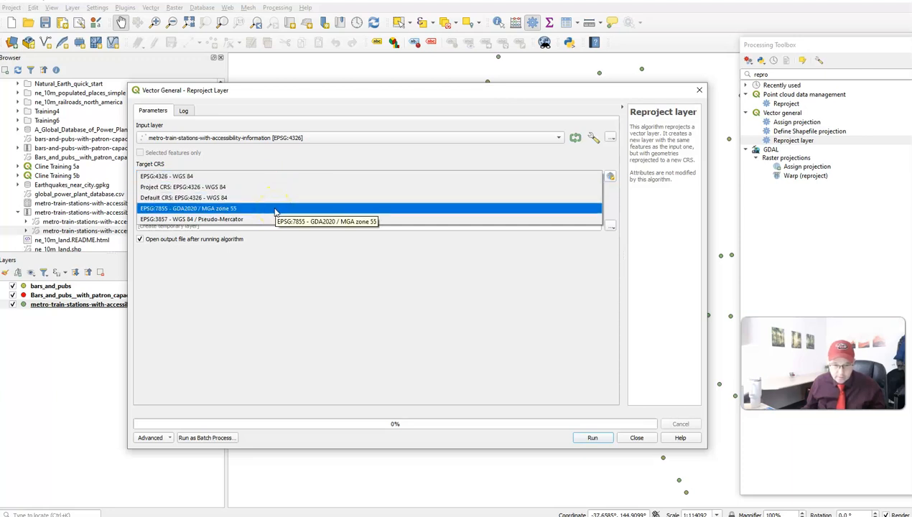
click(274, 209)
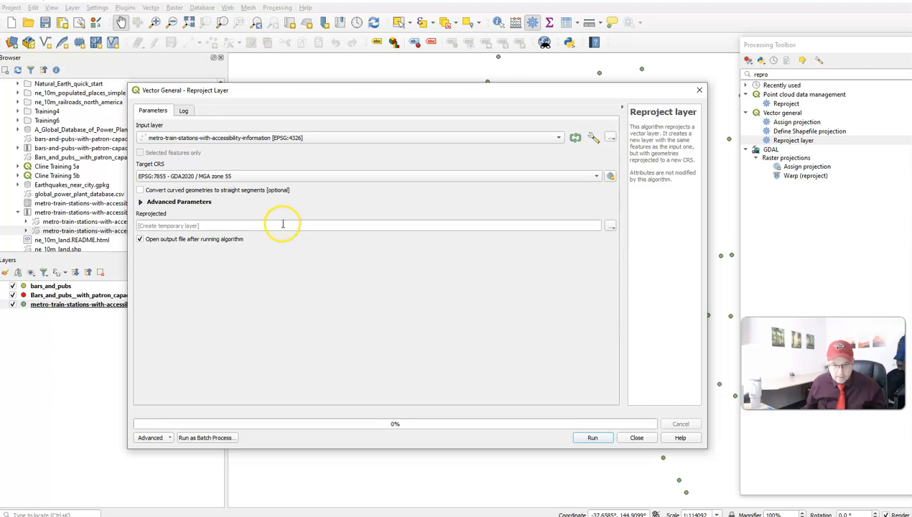
Step: Direct the reprojected output to the existing spatialquery.gpkg GeoPackage in the C:\GIS folder
click(613, 227)
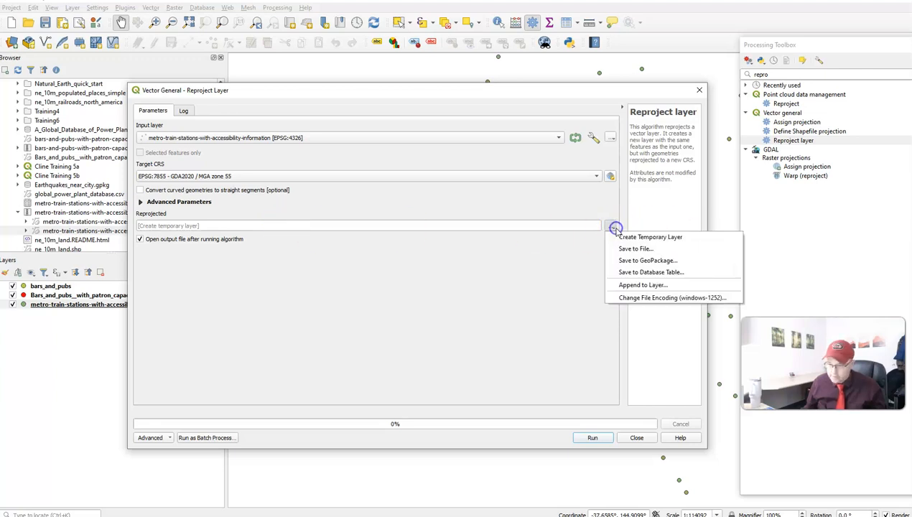
click(631, 262)
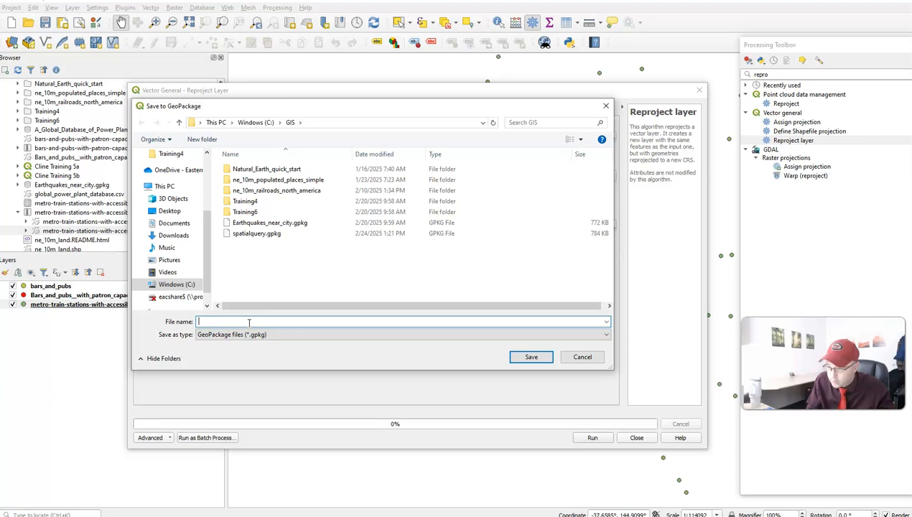
text(sp)
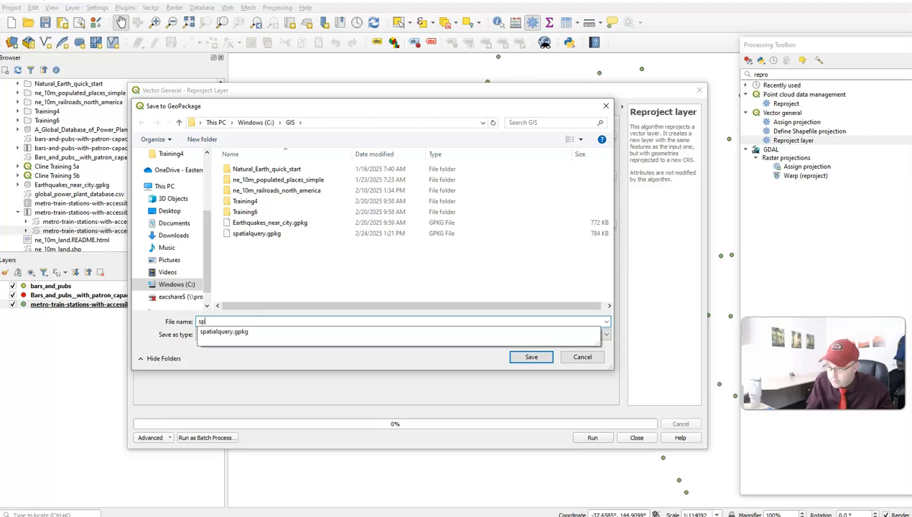
text(atialquery)
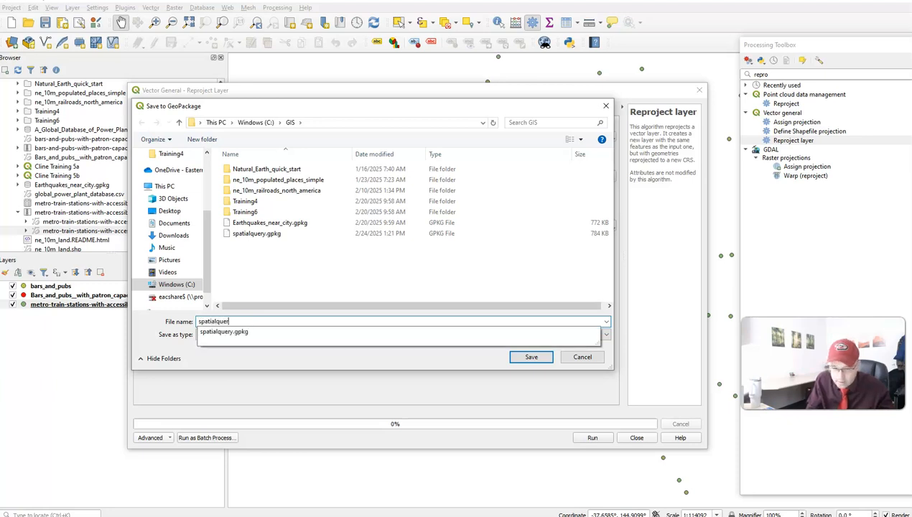
click(255, 333)
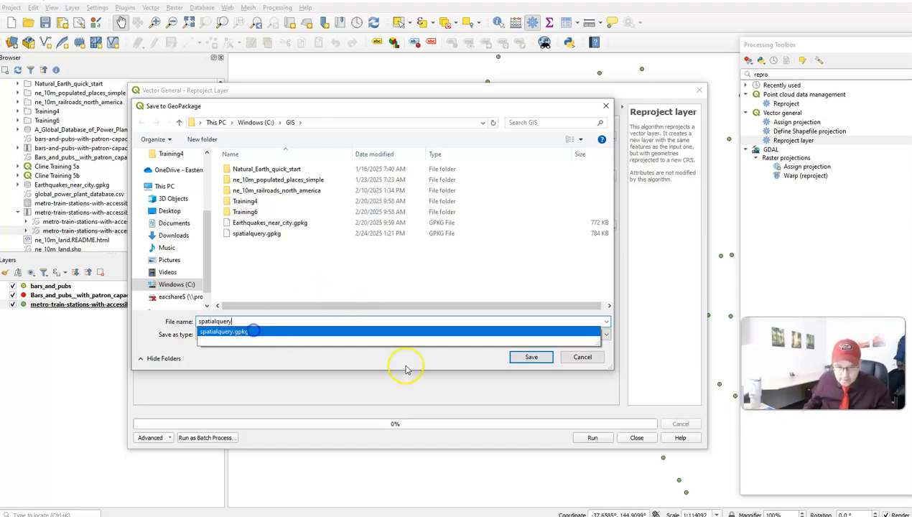
click(547, 357)
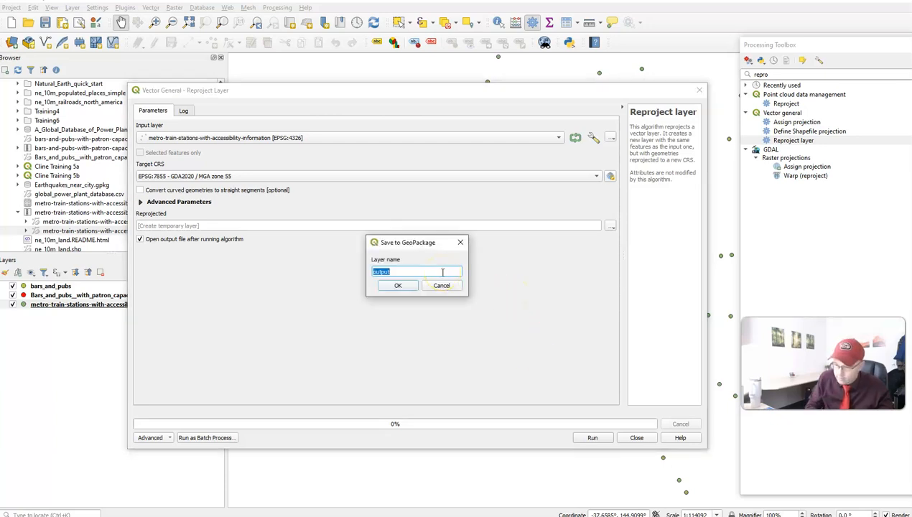
Step: Name the GeoPackage output layer metro_stations, run the reprojection and close the tool
text(metrostations)
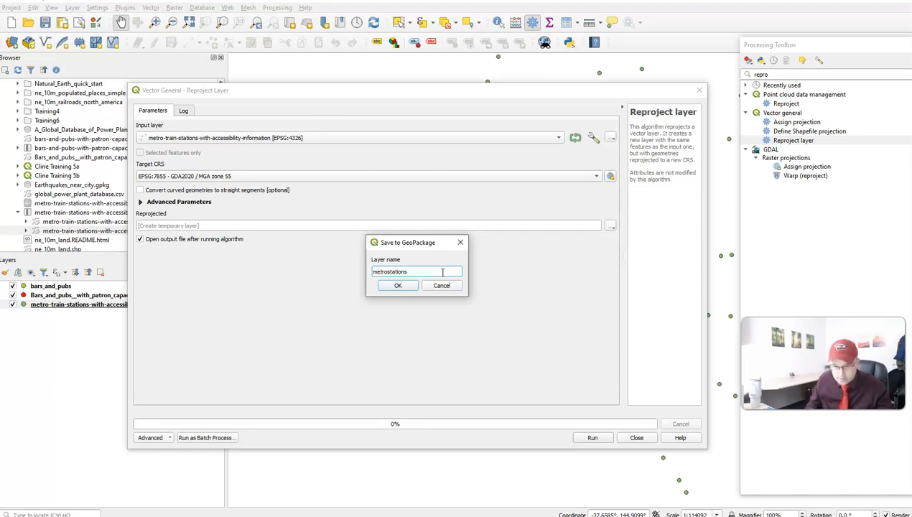
key(BackSpace)
key(BackSpace)
key(BackSpace)
key(BackSpace)
key(BackSpace)
key(BackSpace)
key(BackSpace)
key(BackSpace)
key(BackSpace)
key(BackSpace)
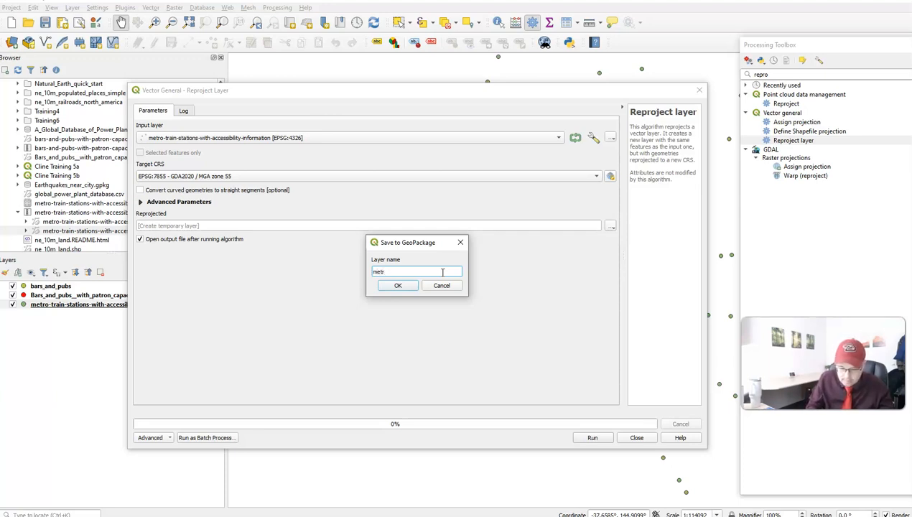
text(_stations)
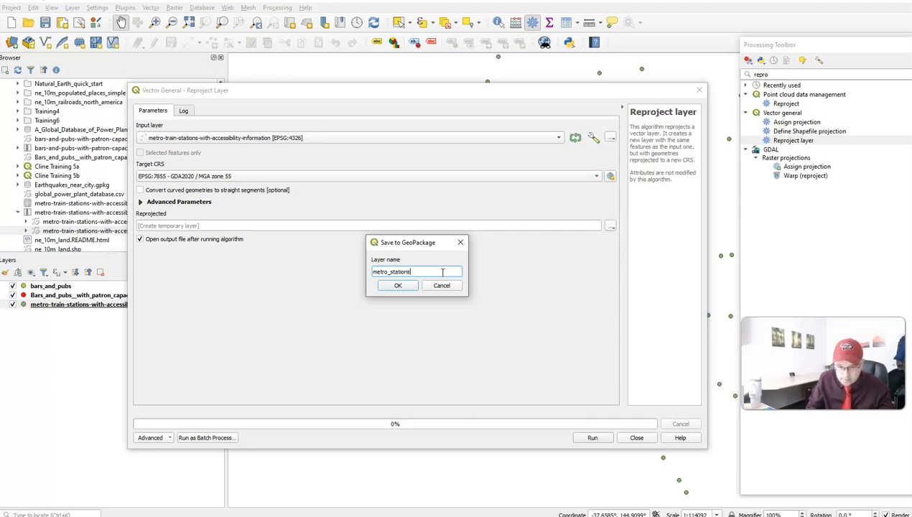
click(397, 286)
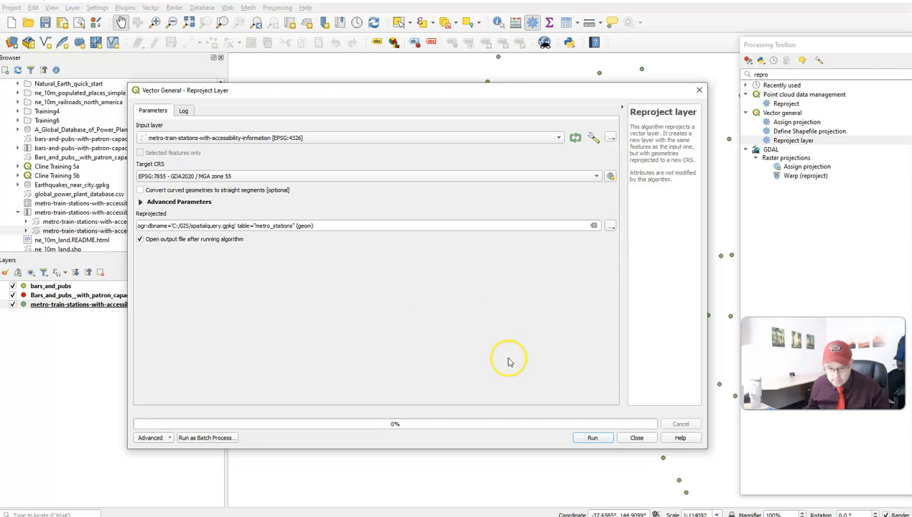
click(592, 440)
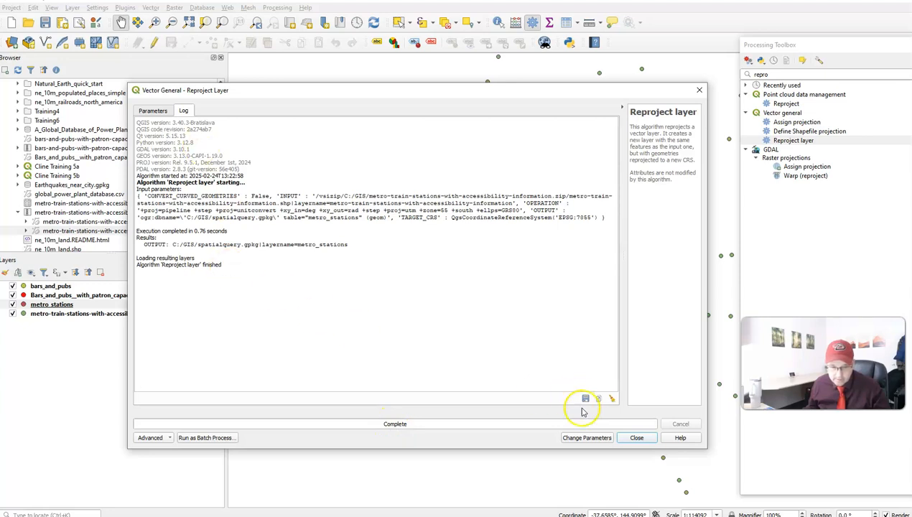
click(636, 440)
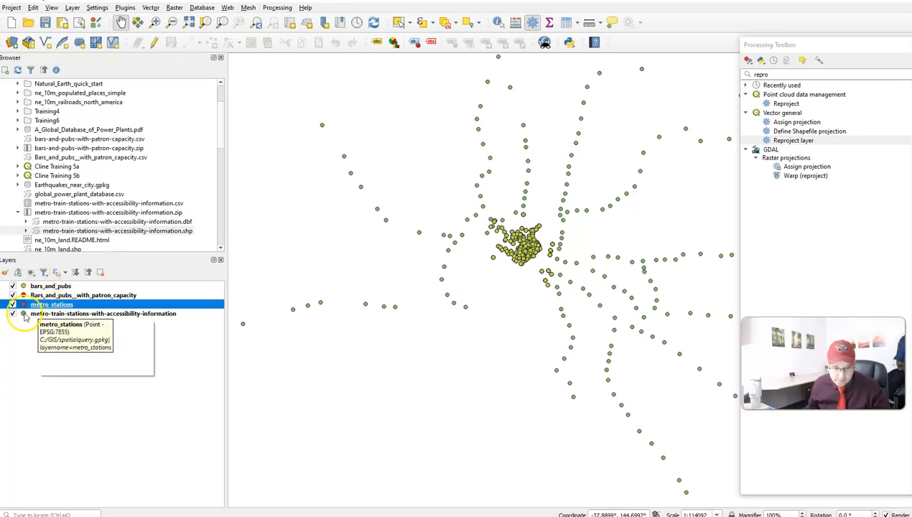
Step: Hide the original Bars_and_pubs__with_patron_capacity and metro-train-stations-with-accessibility-information layers, leaving the reprojected ones switched on
click(12, 295)
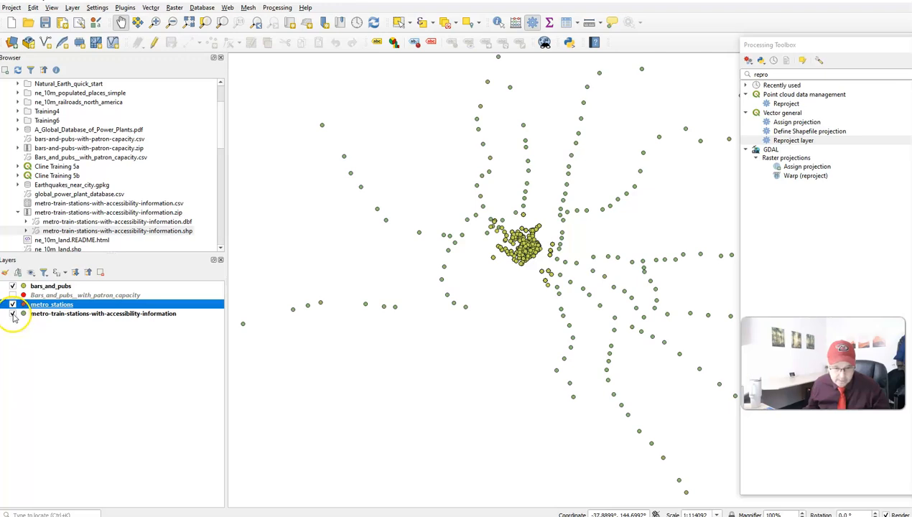
click(12, 315)
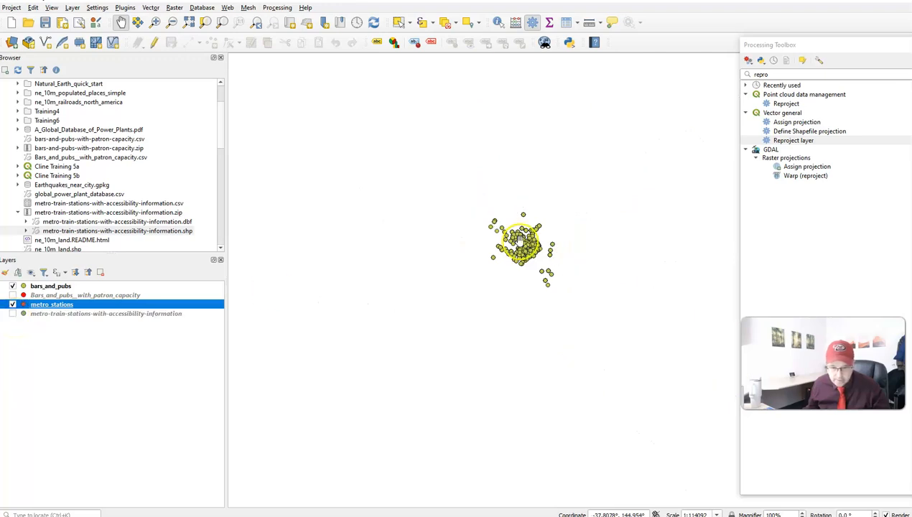
scroll(485, 278, up, 1)
scroll(486, 279, up, 1)
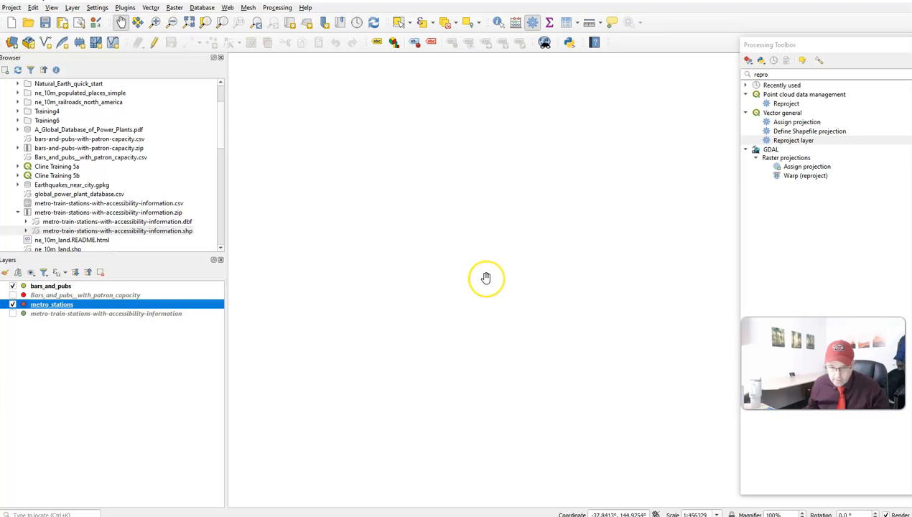
scroll(572, 275, up, 1)
scroll(572, 275, down, 5)
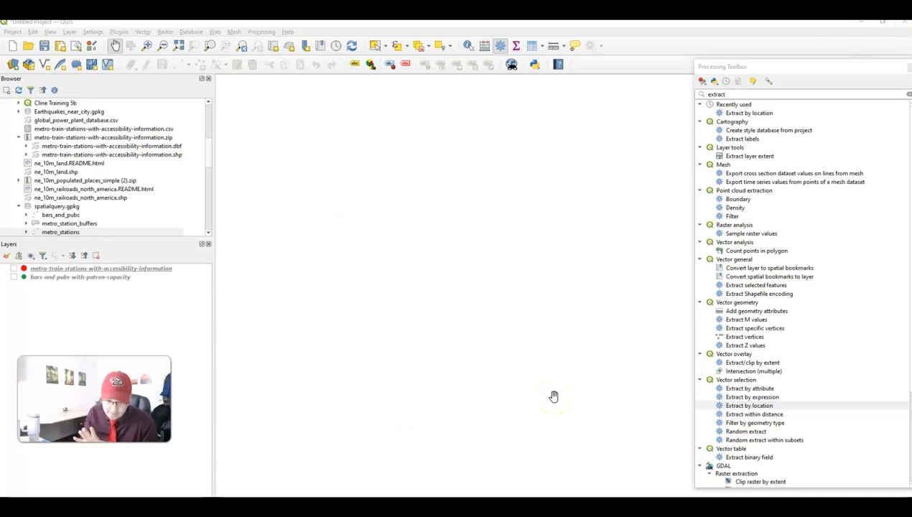
Step: Add the bars_and_pubs, metro_stations and metro_station_buffers layers from spatialquery.gpkg to the map
click(544, 368)
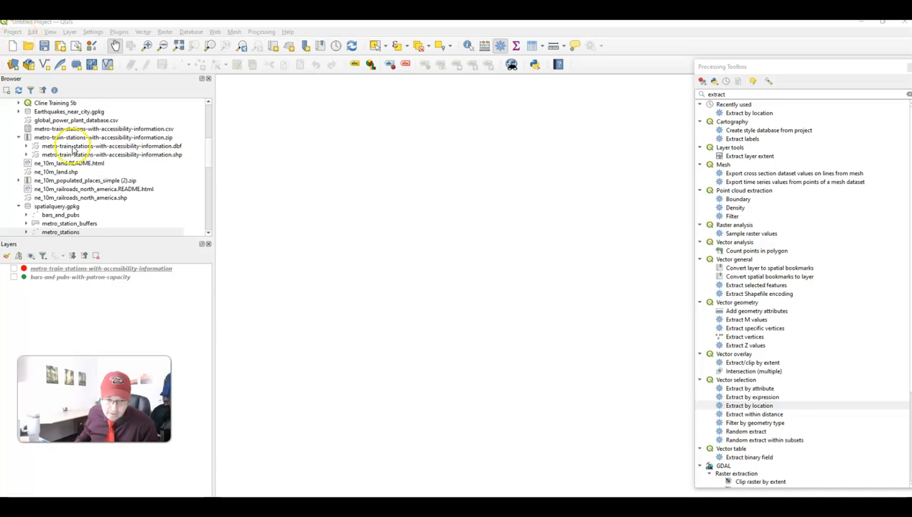
scroll(105, 193, up, 1)
scroll(105, 194, down, 3)
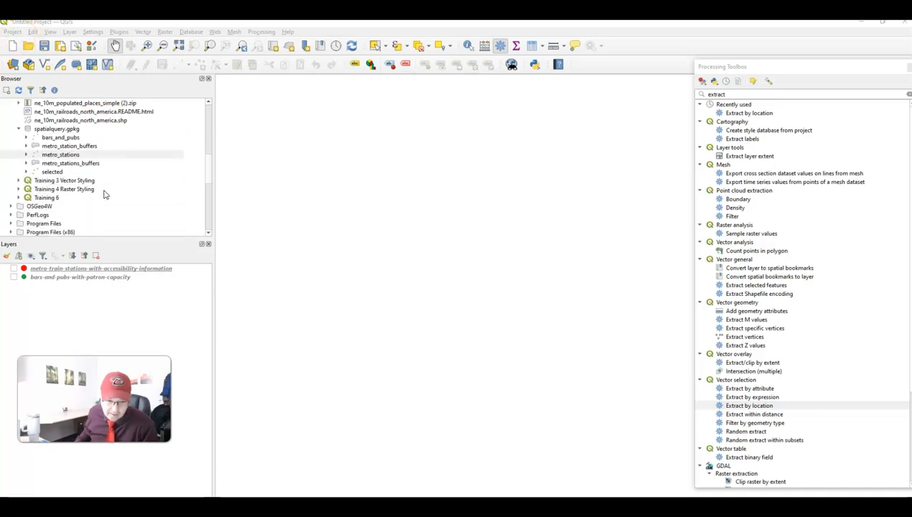
scroll(105, 194, down, 1)
scroll(104, 193, up, 1)
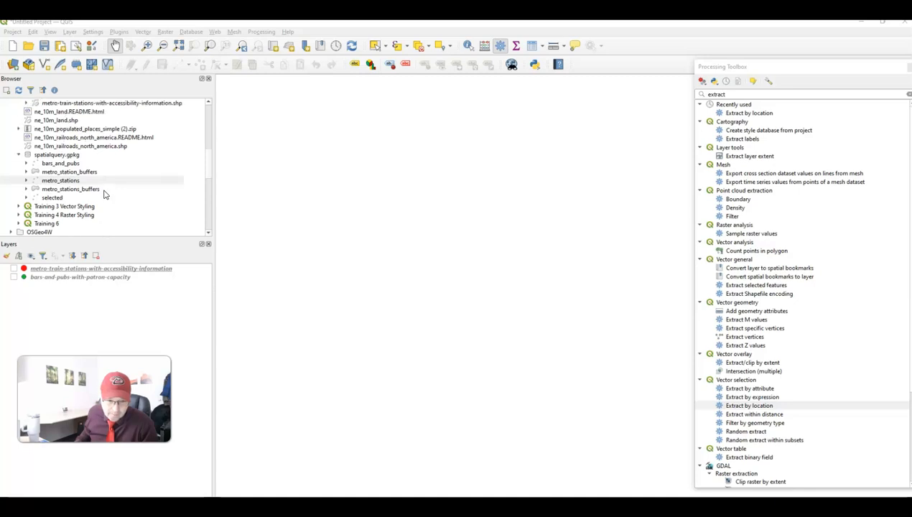
click(64, 155)
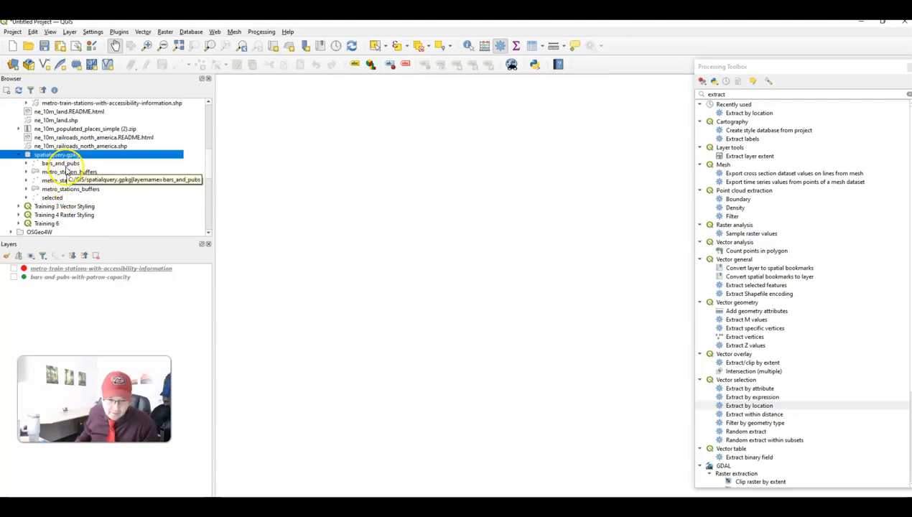
drag(63, 165, 450, 234)
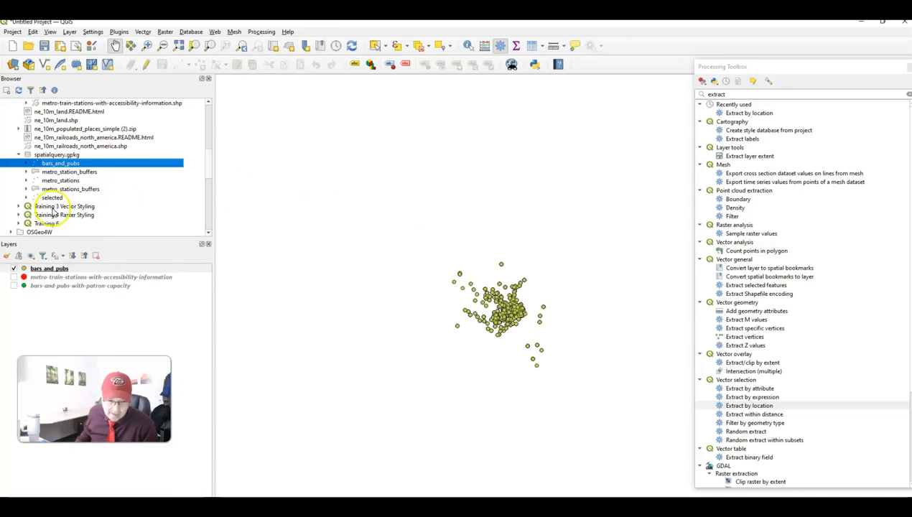
drag(60, 180, 366, 301)
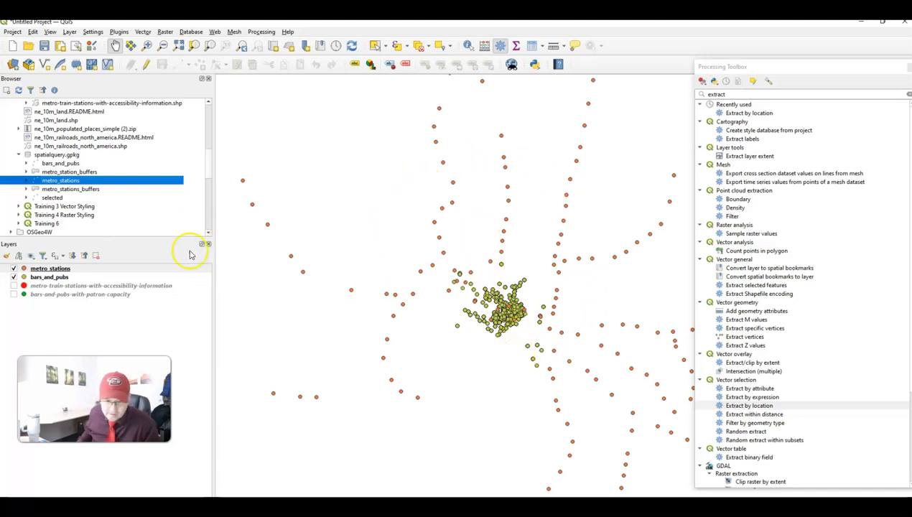
click(65, 190)
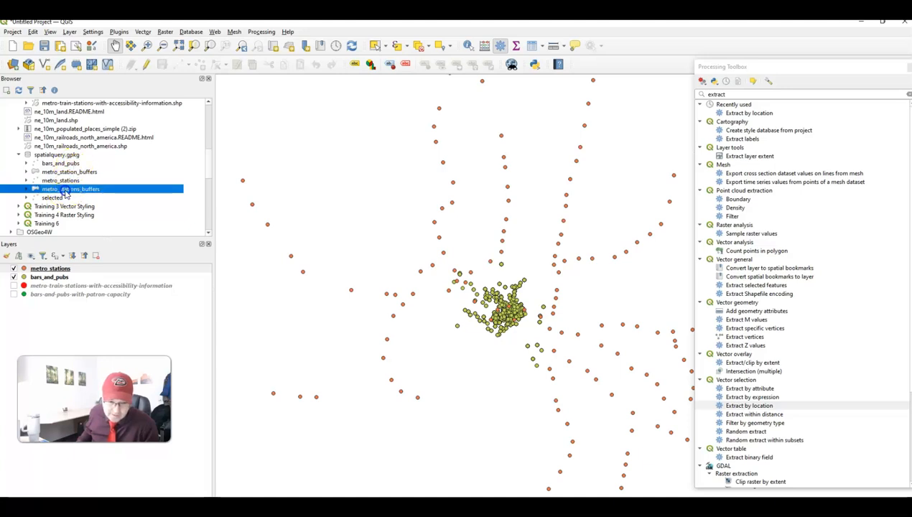
drag(64, 172, 332, 224)
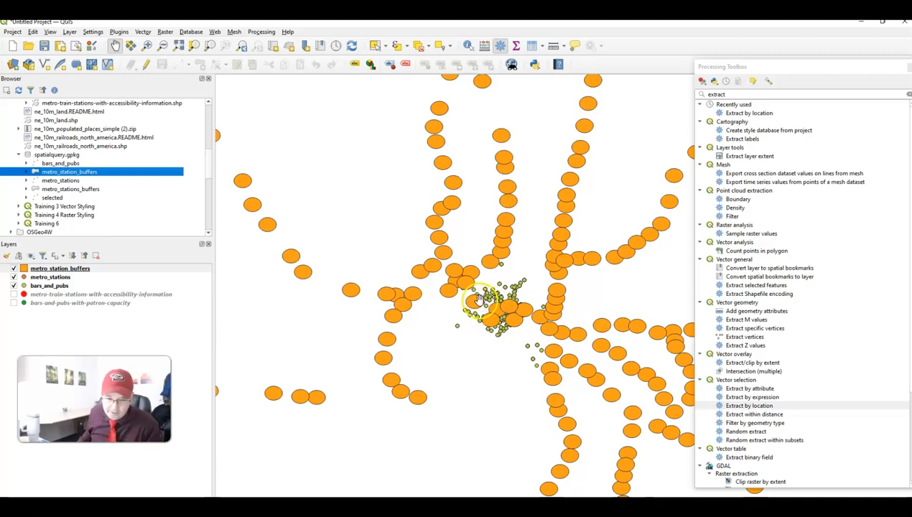
Step: Close and reopen the Processing Toolbox, then open the Extract by location tool from the vector selection algorithms
click(737, 94)
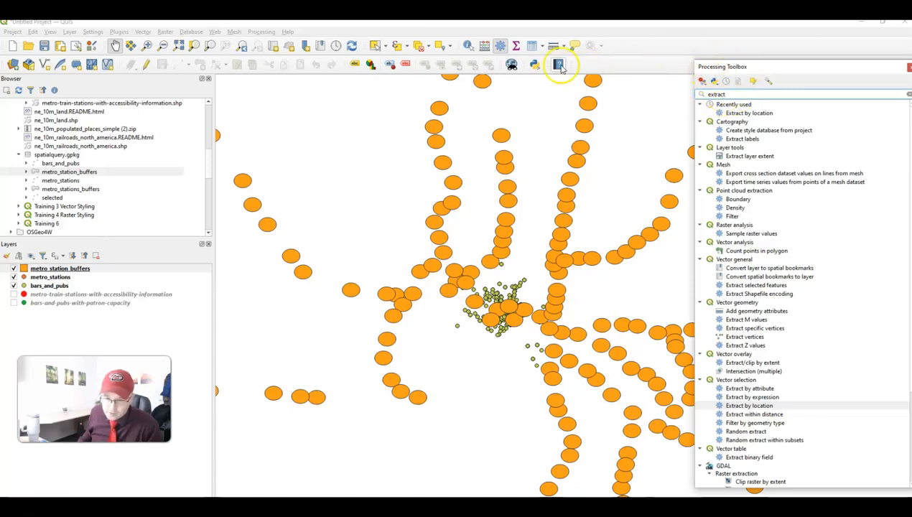
click(907, 66)
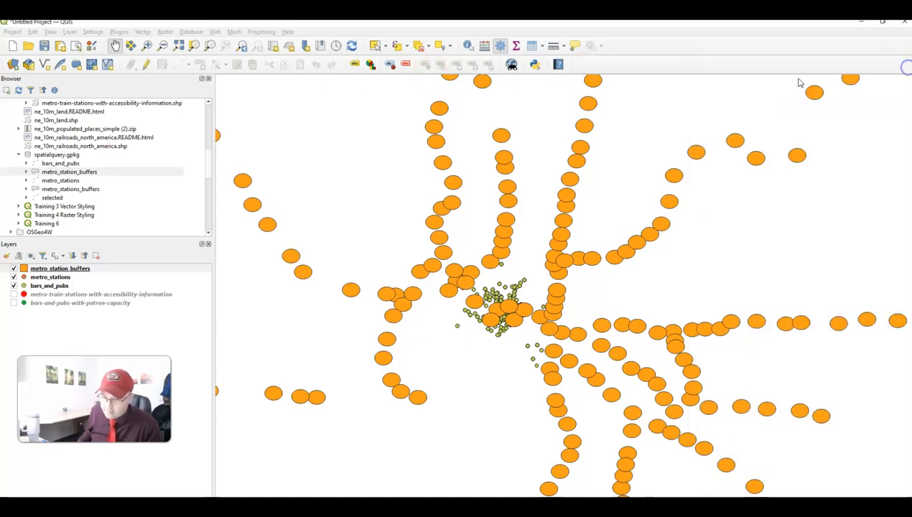
click(260, 32)
click(267, 42)
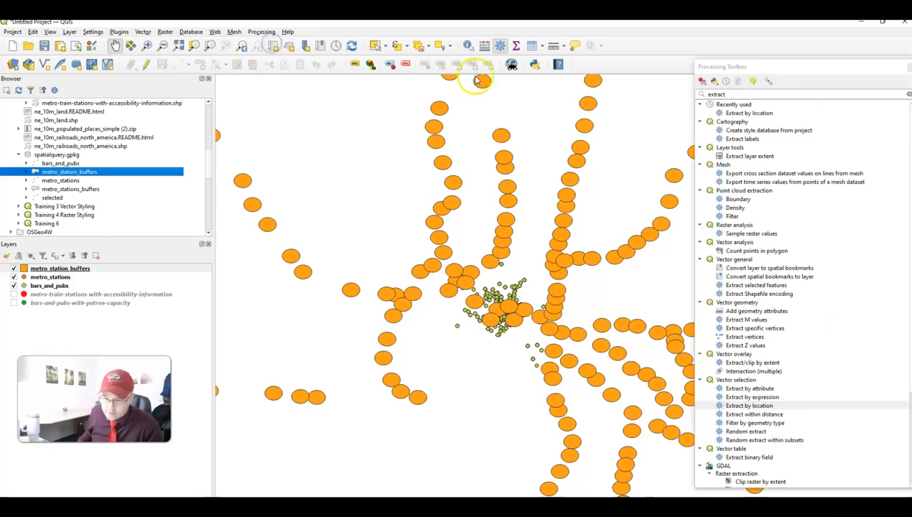
click(748, 94)
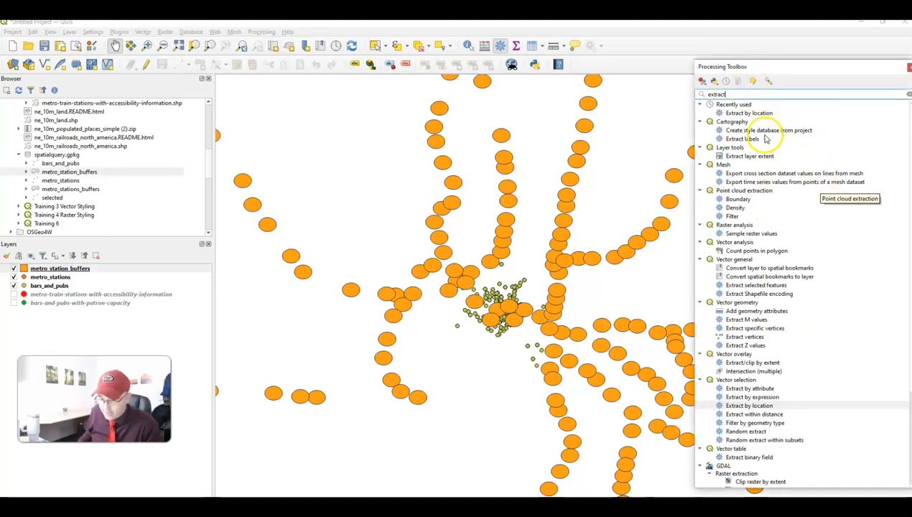
double_click(745, 406)
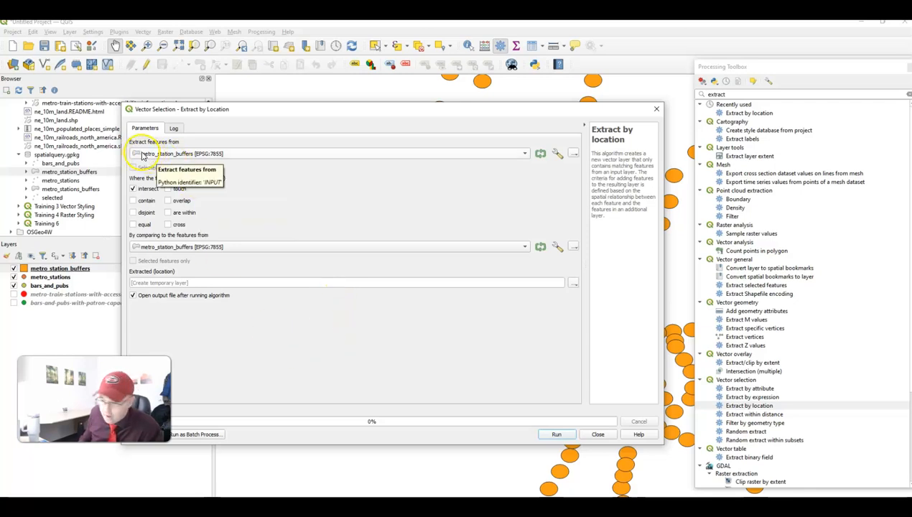
click(142, 154)
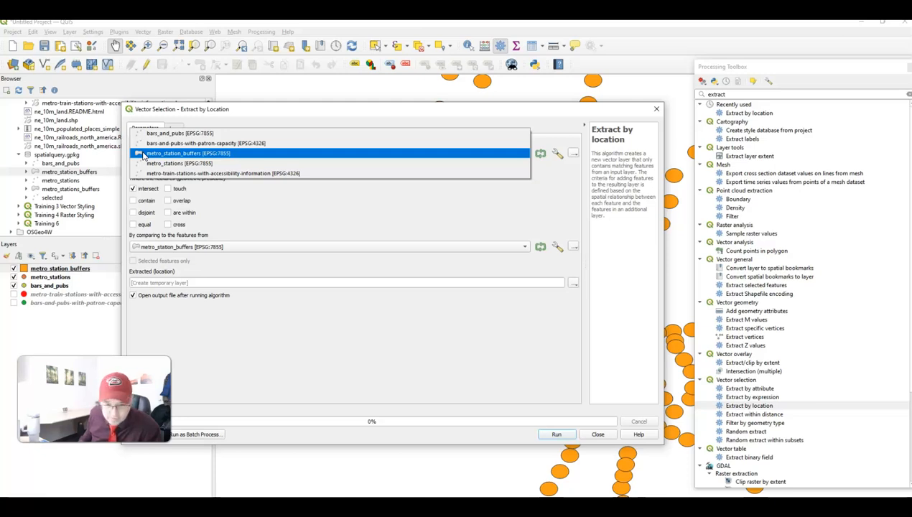
click(147, 163)
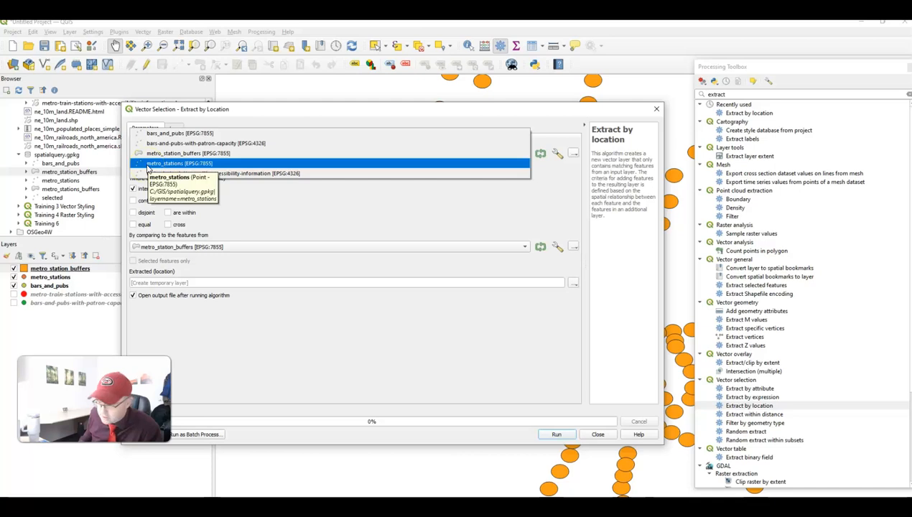
click(148, 164)
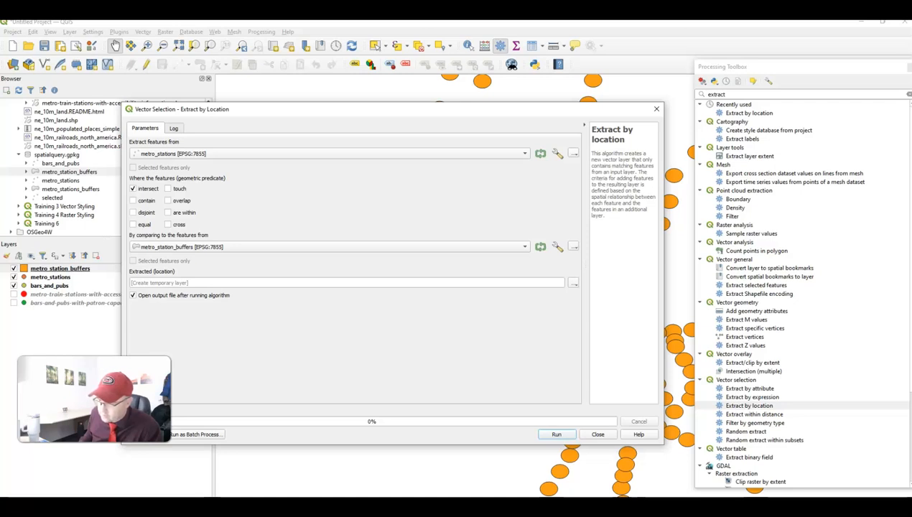
scroll(271, 155, up, 1)
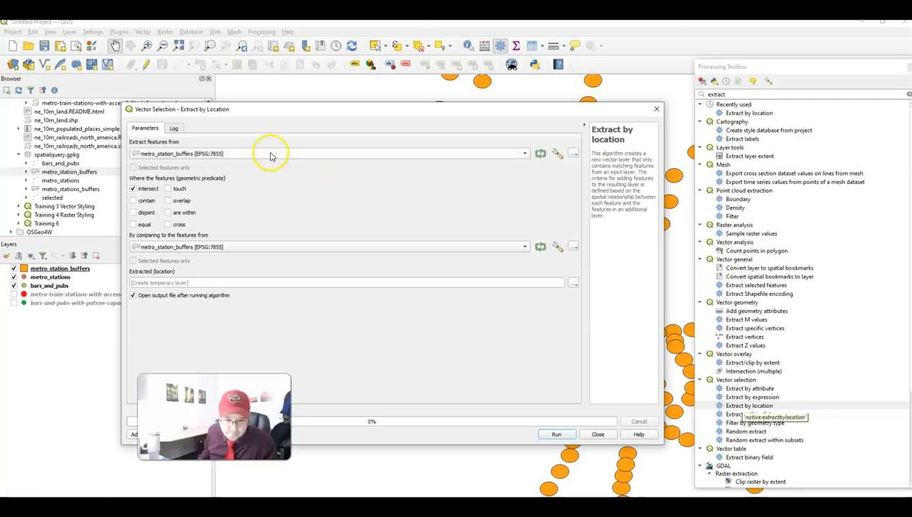
Step: Extract the bars_and_pubs features that intersect metro_station_buffers into spatialquery.gpkg as a layer named selected, and close the tool
click(270, 154)
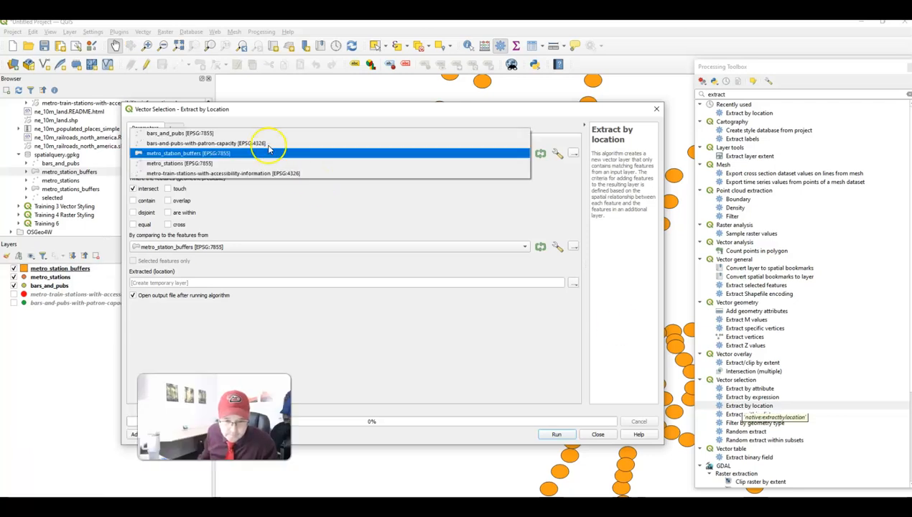
click(267, 134)
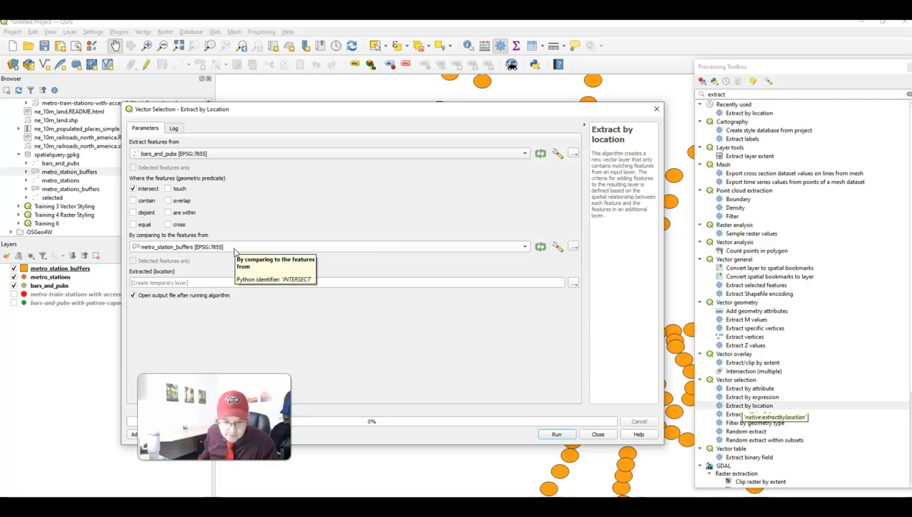
click(573, 282)
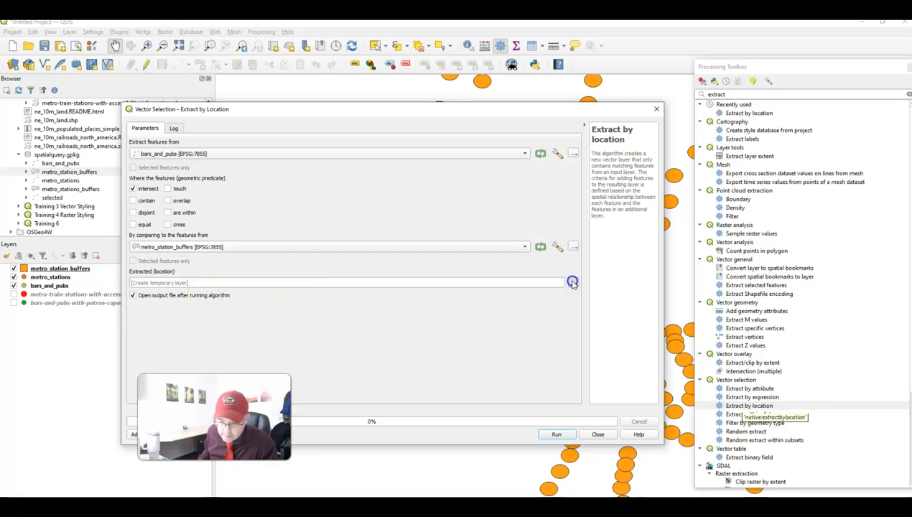
click(596, 315)
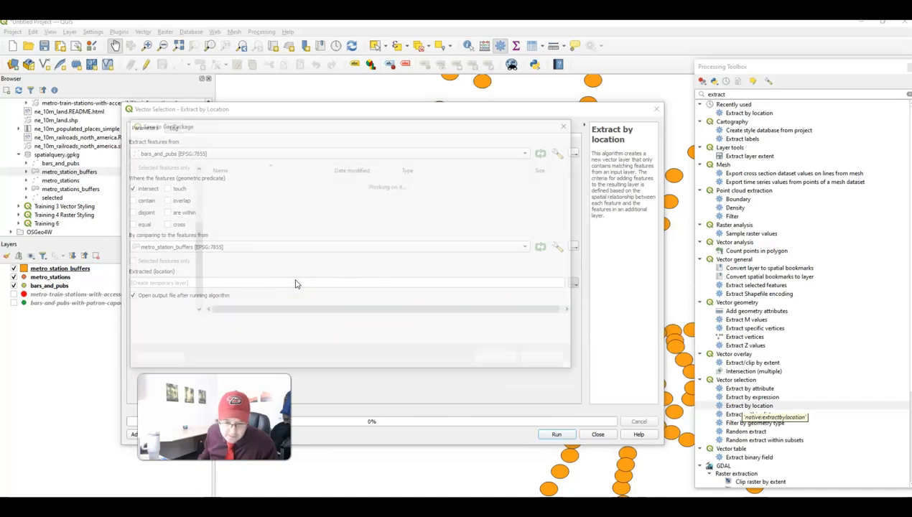
click(231, 246)
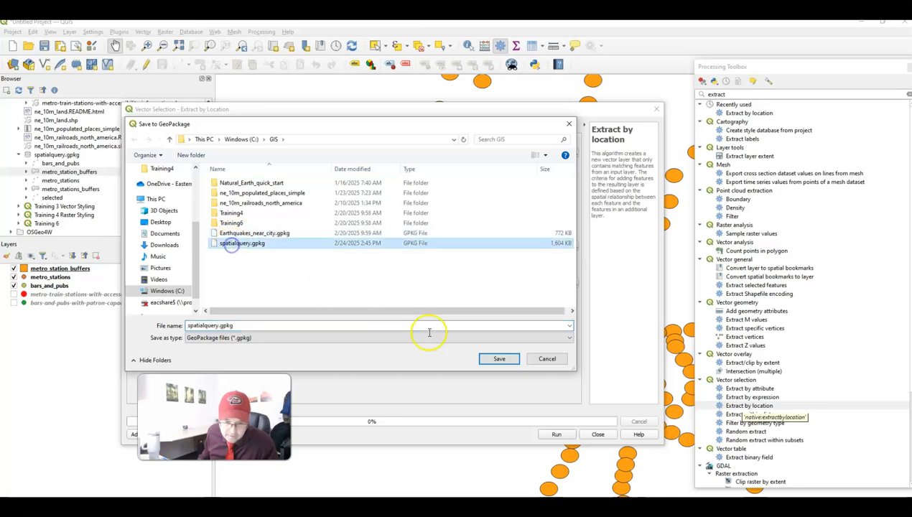
click(499, 358)
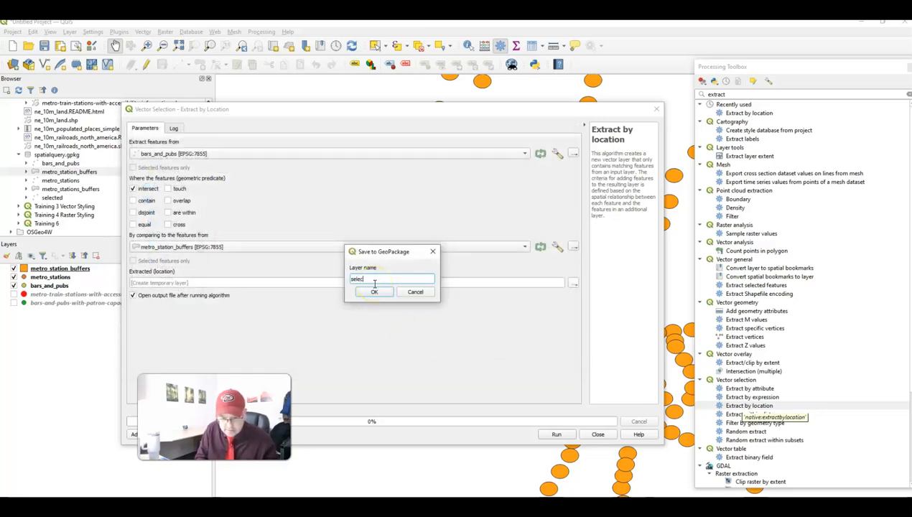
click(385, 296)
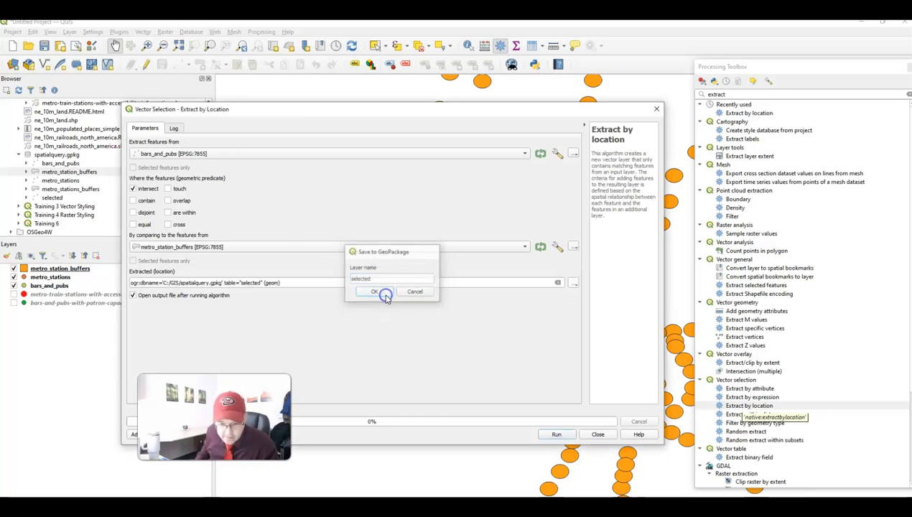
click(552, 434)
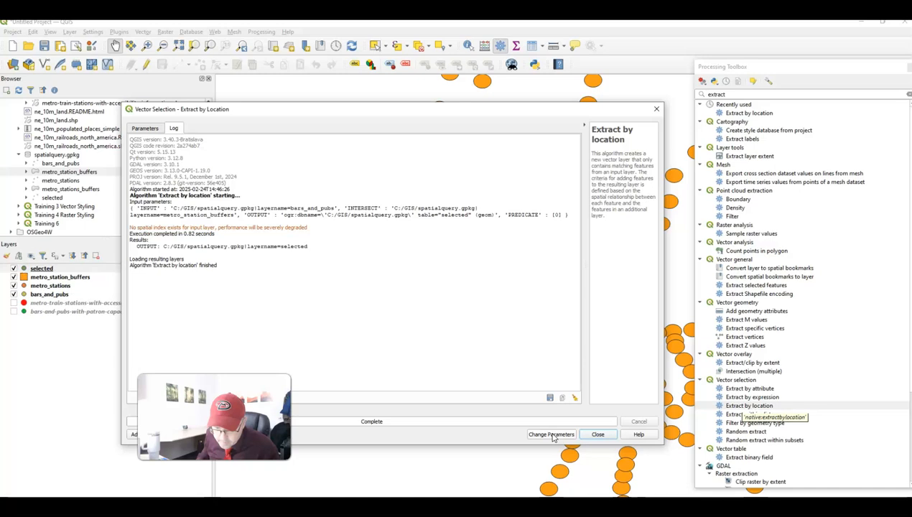
click(599, 435)
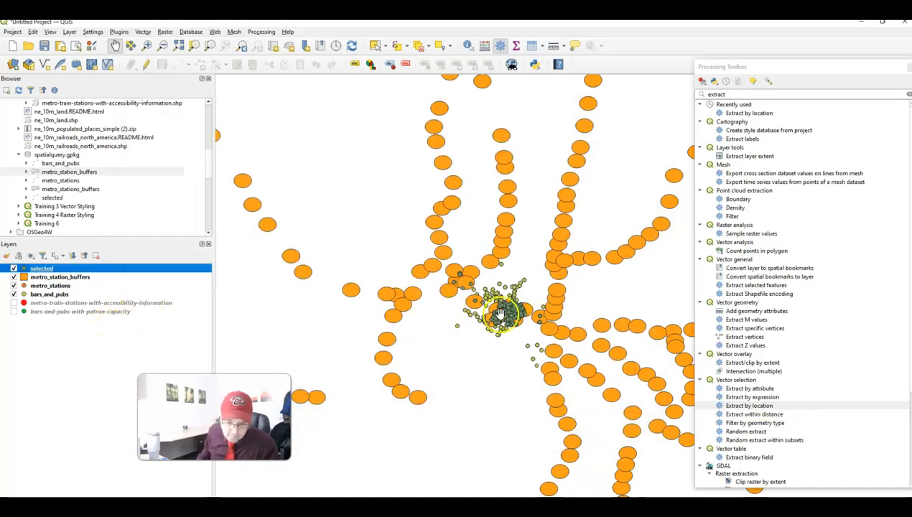
Step: Change the marker color of the extracted selected layer to the recent red #ff000e and apply the symbology
scroll(509, 318, up, 5)
drag(631, 317, 392, 402)
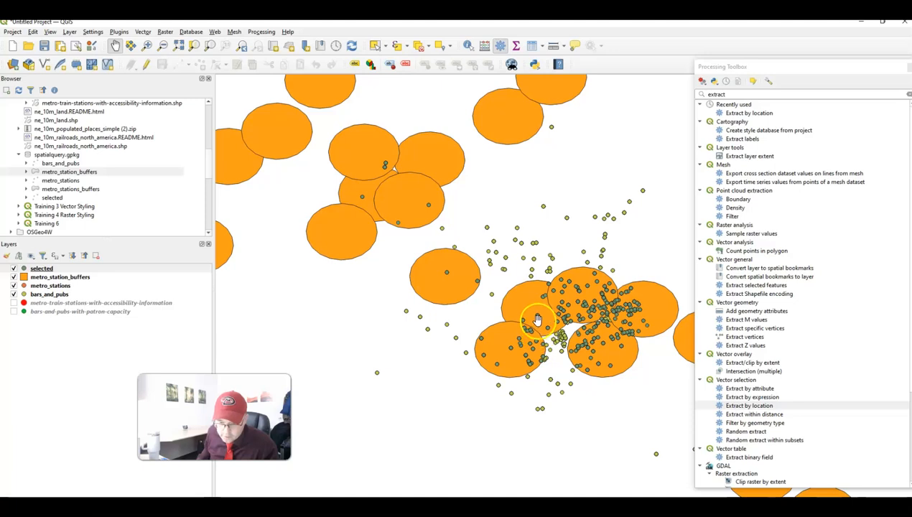
click(26, 270)
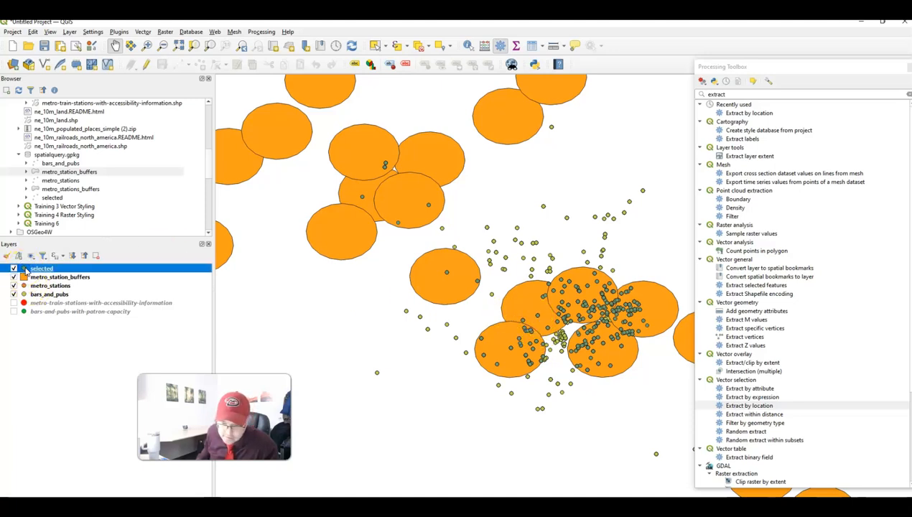
double_click(26, 270)
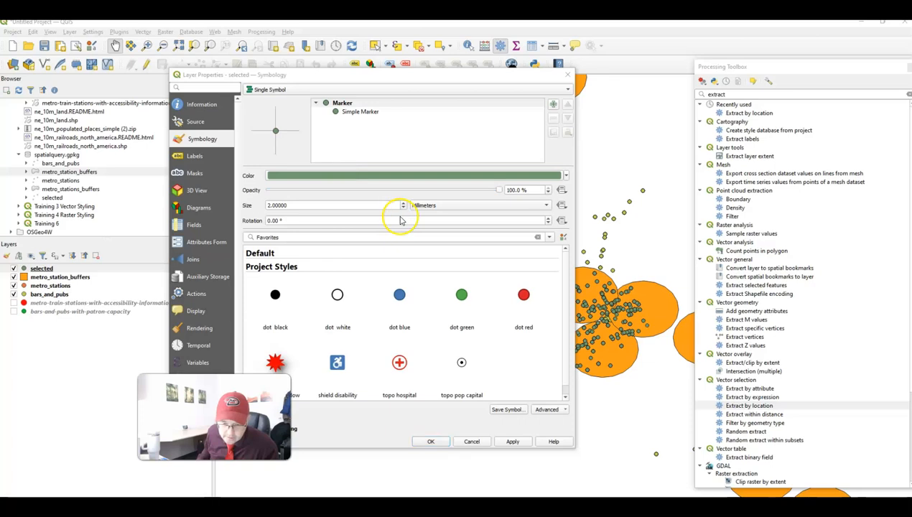
click(545, 175)
click(259, 251)
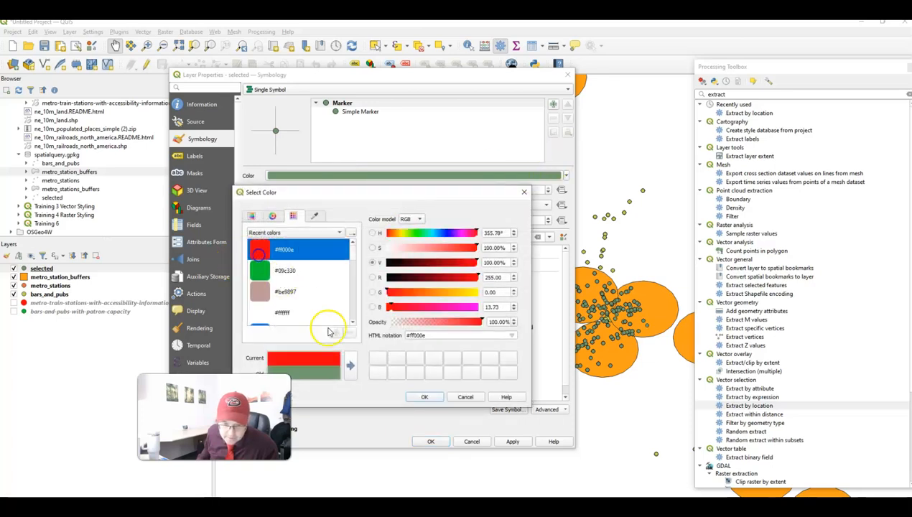
click(427, 397)
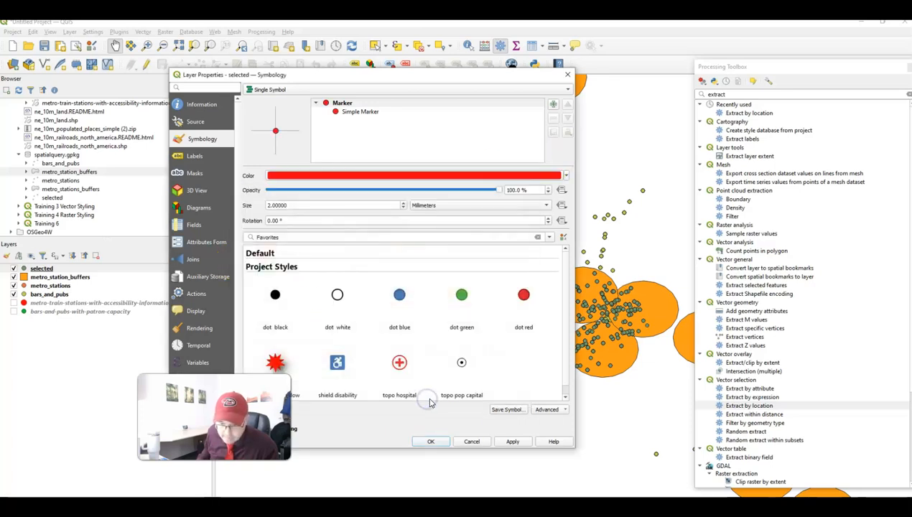
click(429, 441)
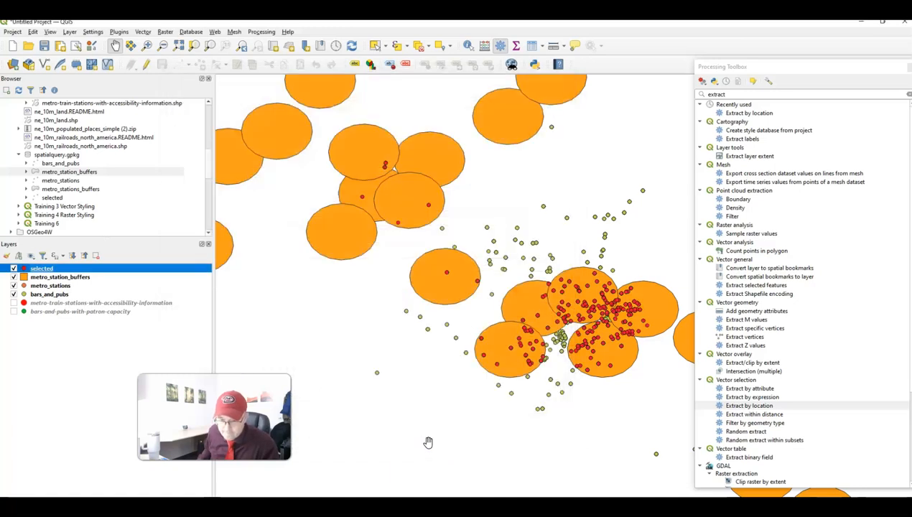